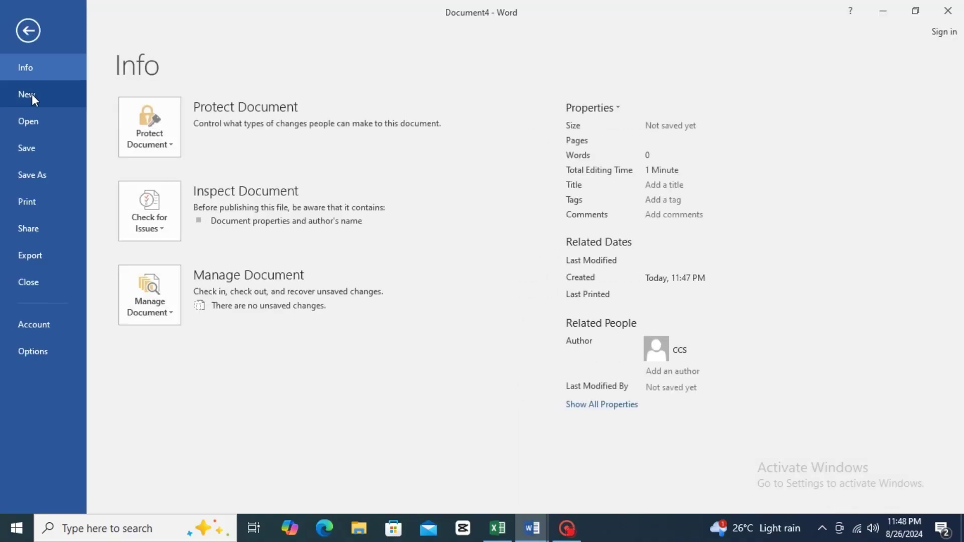
Step: Create a new blank document and apply Narrow margins
click(32, 95)
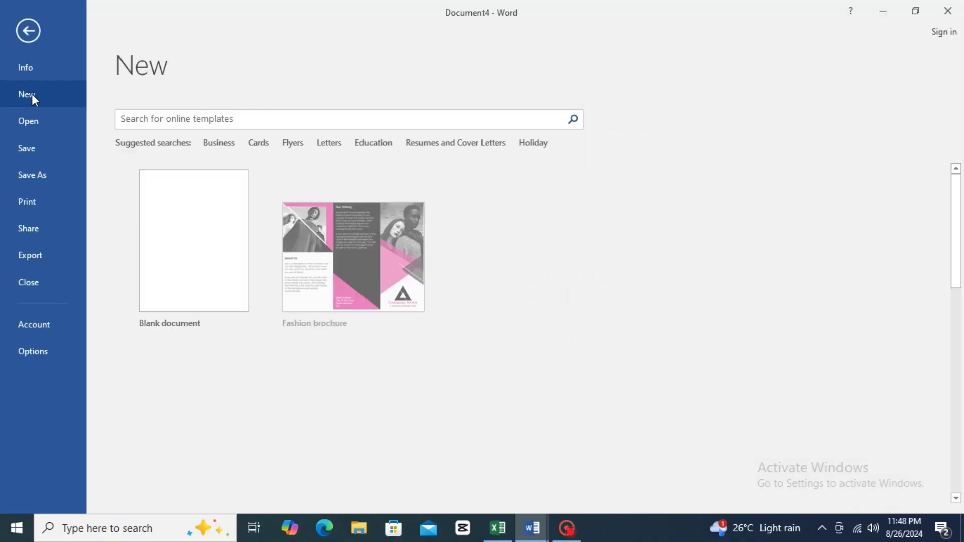
click(198, 210)
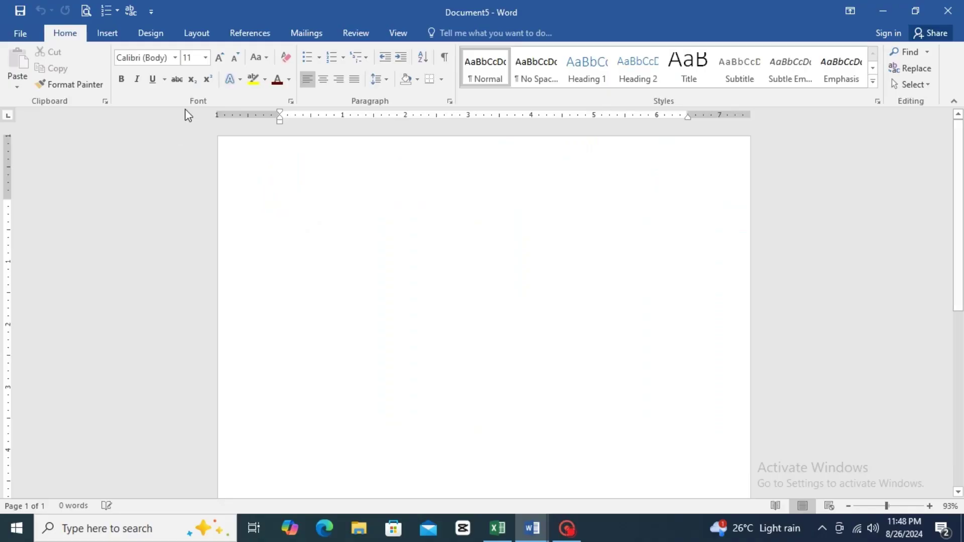
click(196, 33)
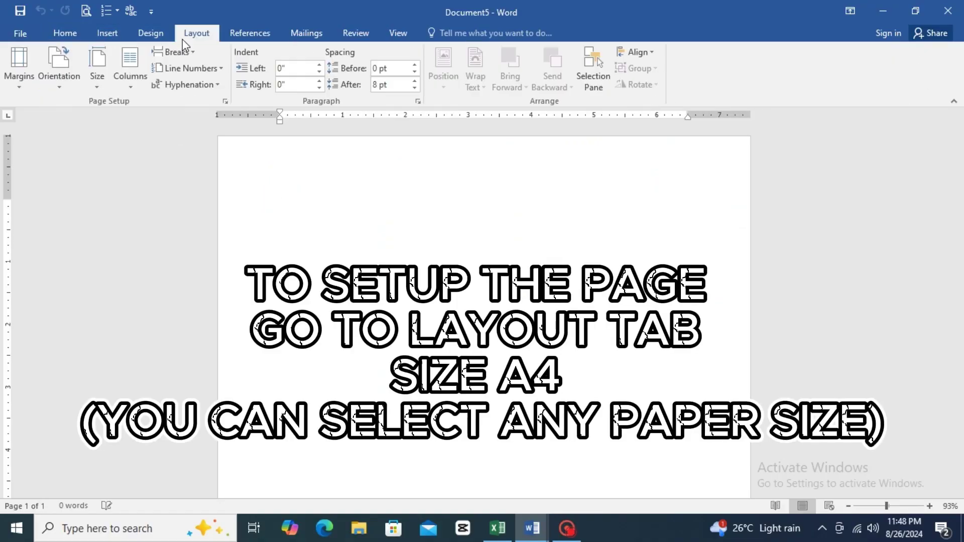
click(20, 76)
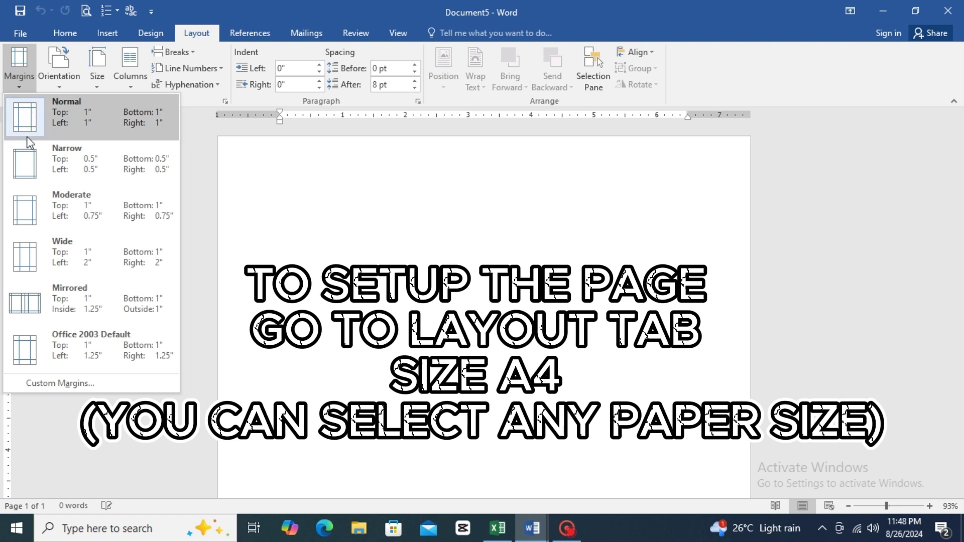
click(32, 161)
Step: Set the paper size to A4
click(98, 77)
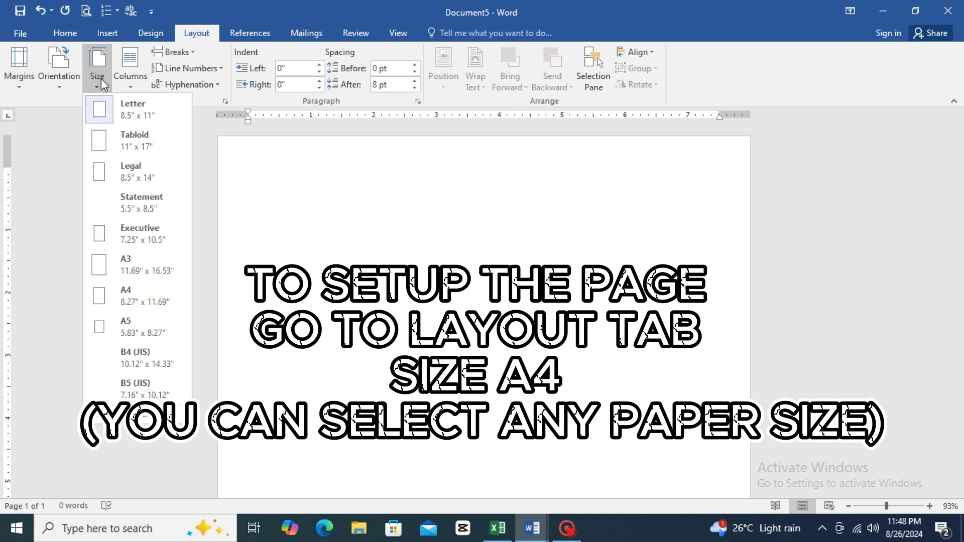
click(114, 297)
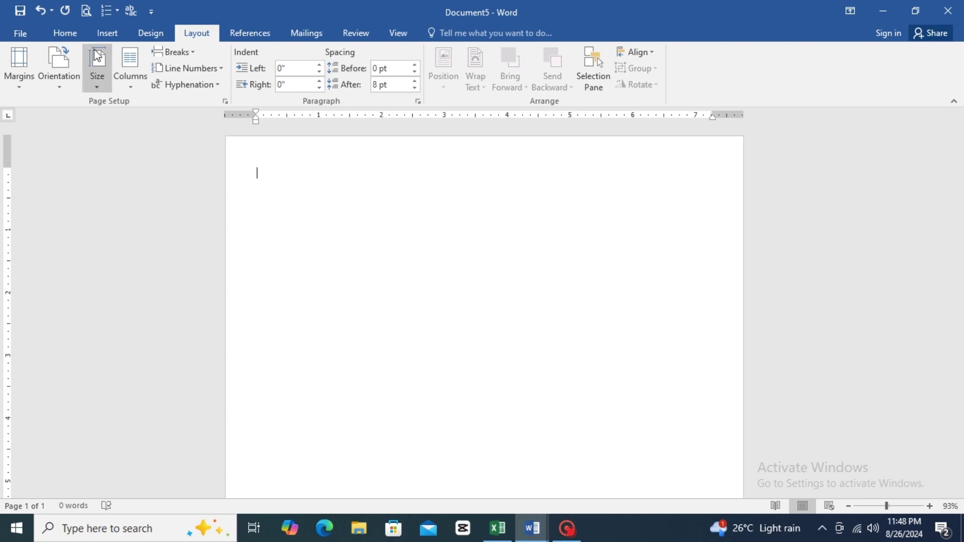
click(110, 34)
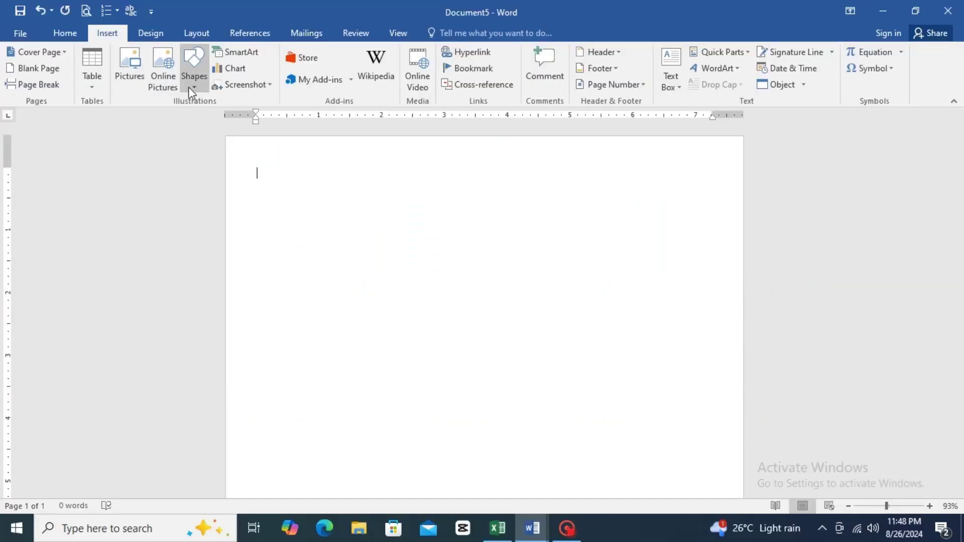
Step: Draw a rectangle near the top of the page
click(188, 86)
click(243, 118)
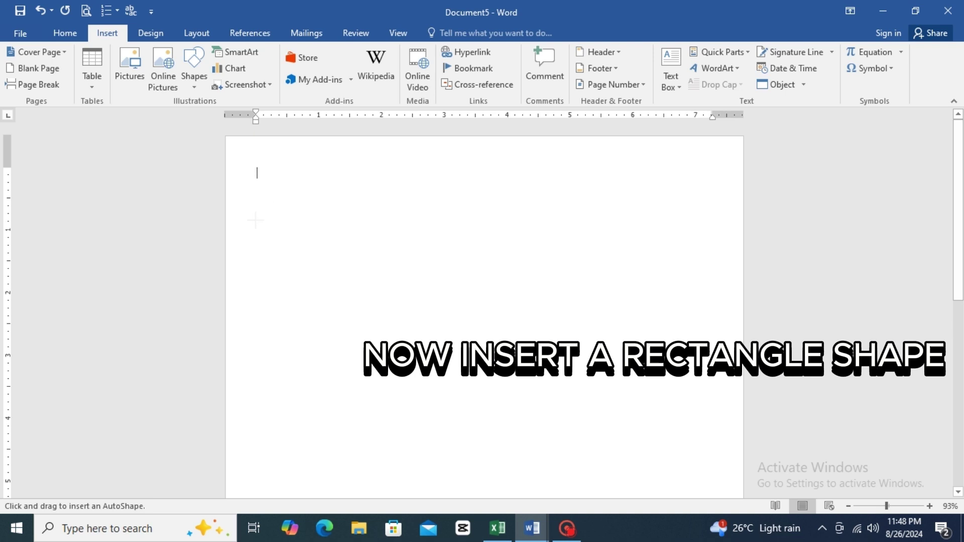
drag(255, 220, 587, 400)
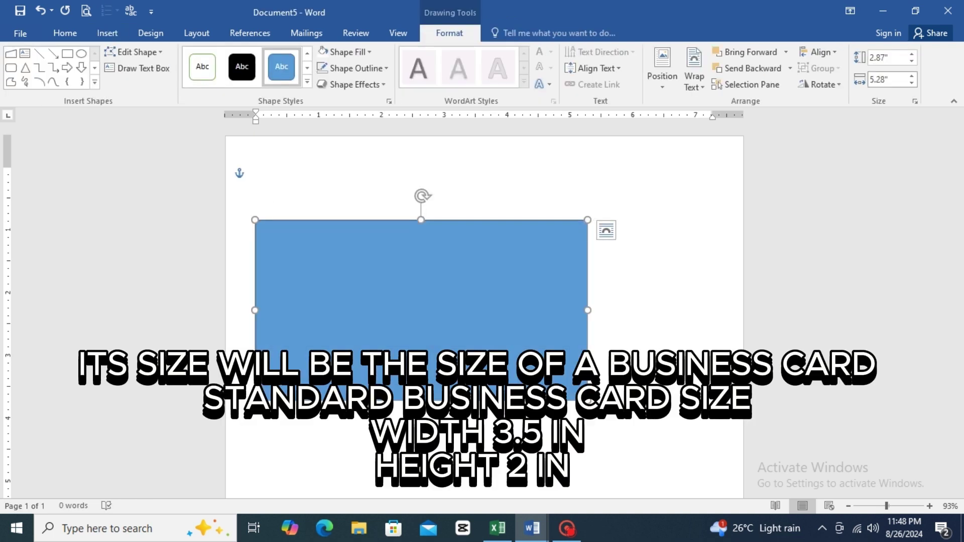
Step: Size the rectangle to 3.5" wide by 2" tall, reposition it and zoom to 204%
click(887, 81)
text(3.5)
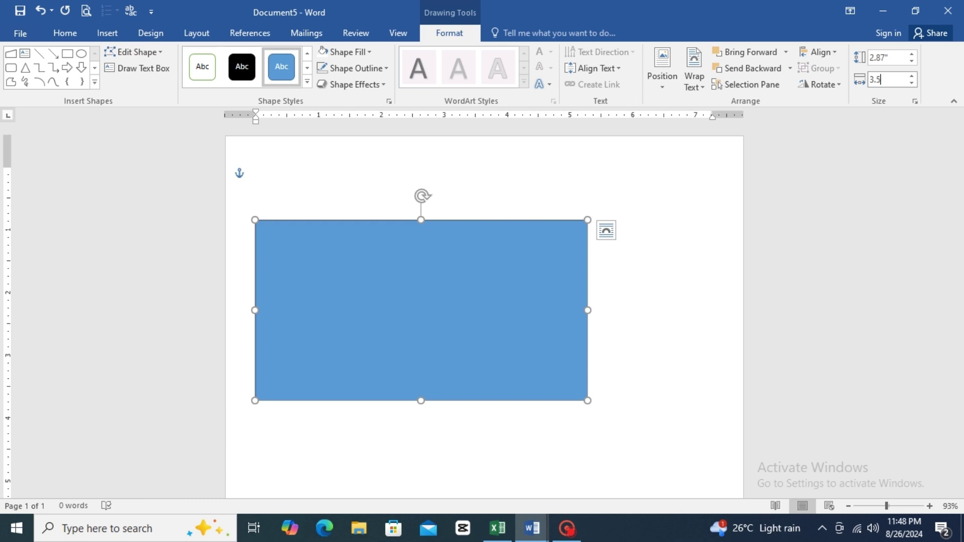
key(Tab)
text(2)
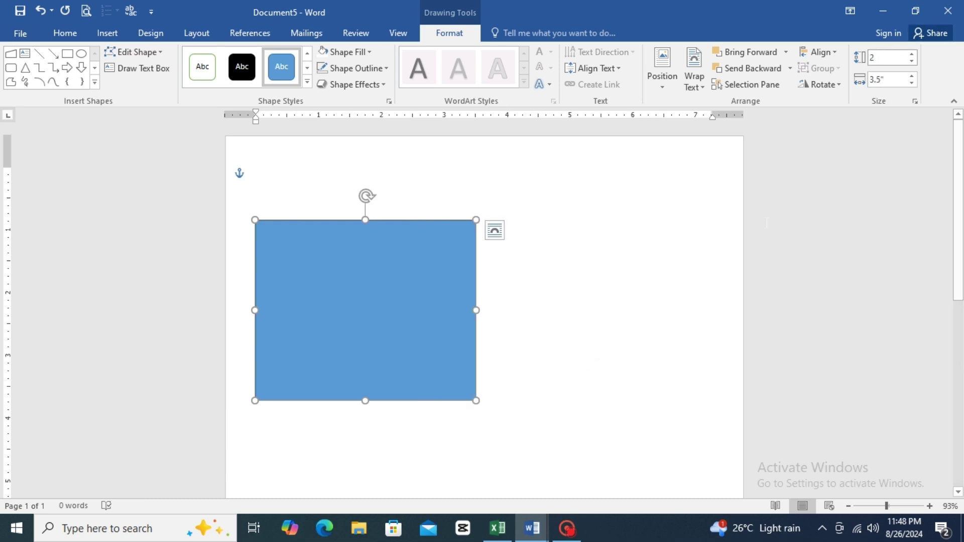
key(Return)
drag(387, 287, 449, 245)
click(898, 506)
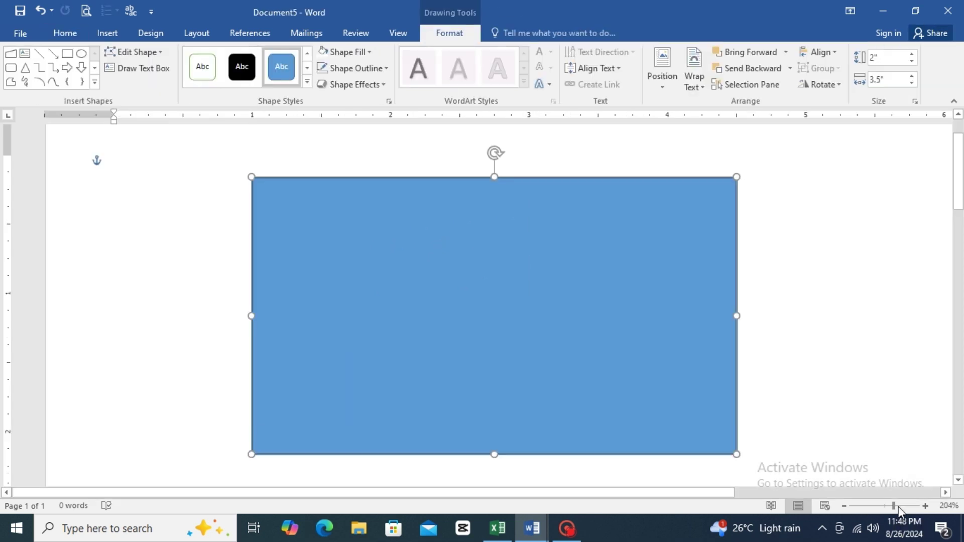
click(793, 325)
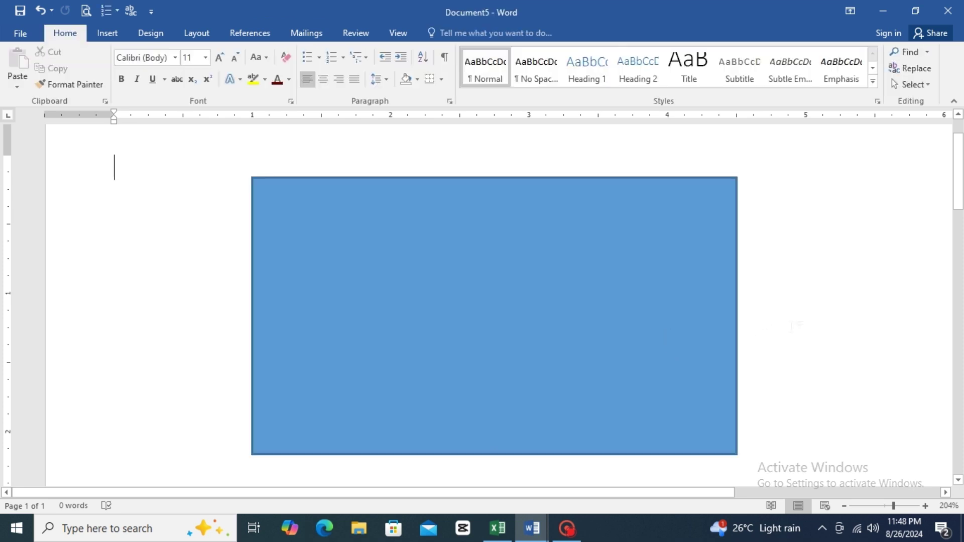
Step: Draw a Flowchart: Manual Input shape across the card's lower half
click(111, 33)
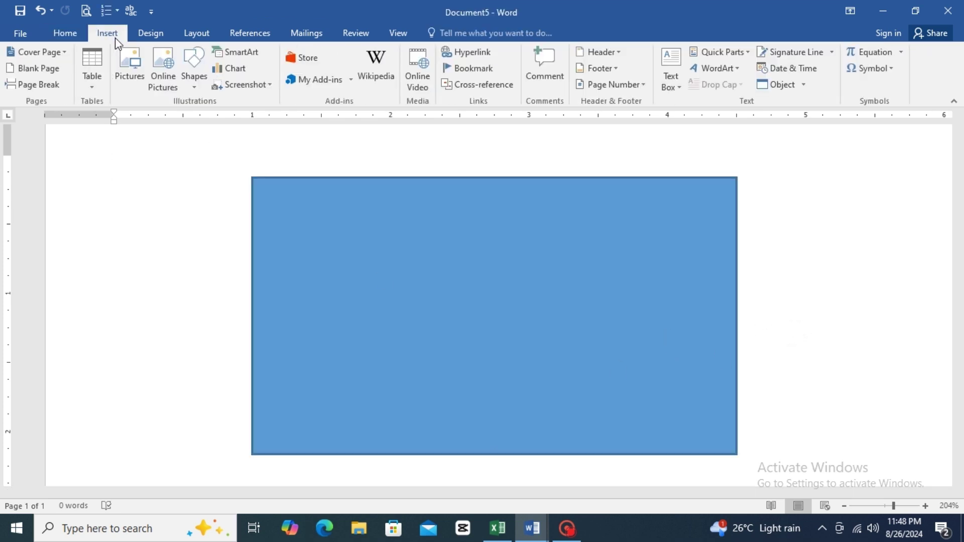
click(194, 80)
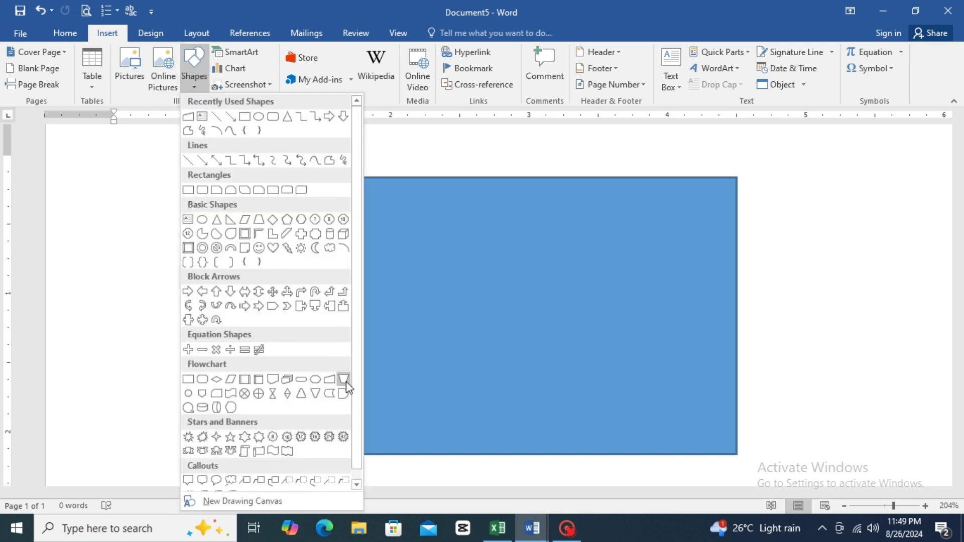
click(329, 382)
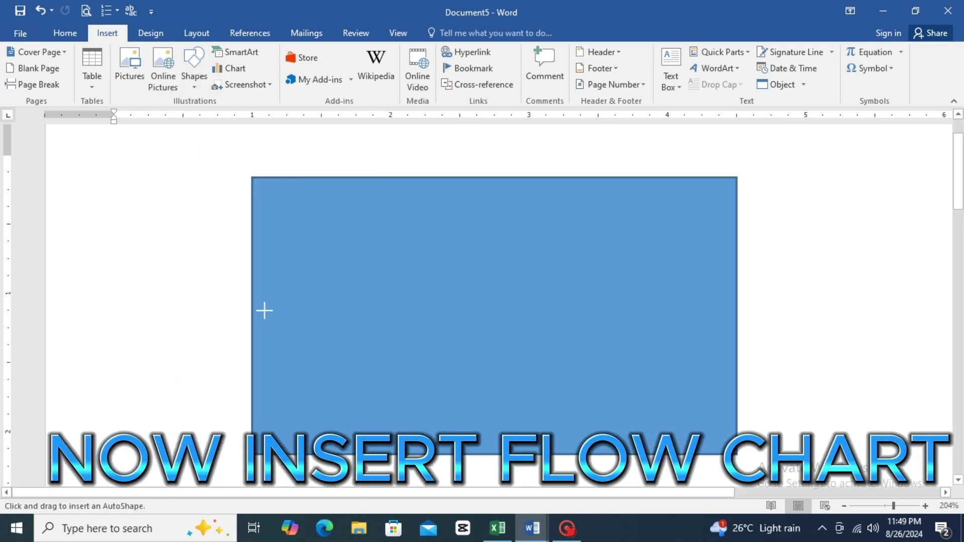
drag(265, 311, 710, 451)
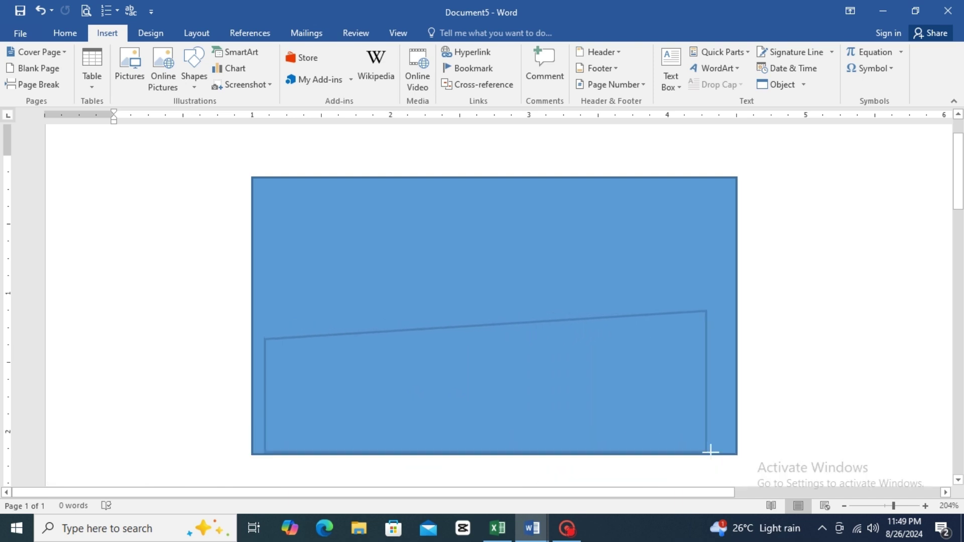
drag(711, 451, 733, 452)
Step: Fill the shape dark red with no outline, then nudge and widen it to 3.52"
click(370, 52)
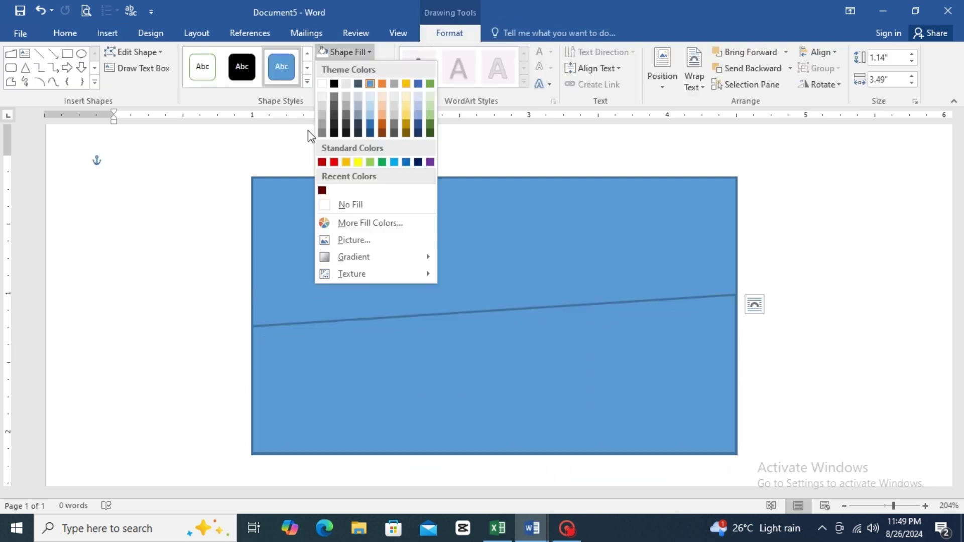
click(322, 191)
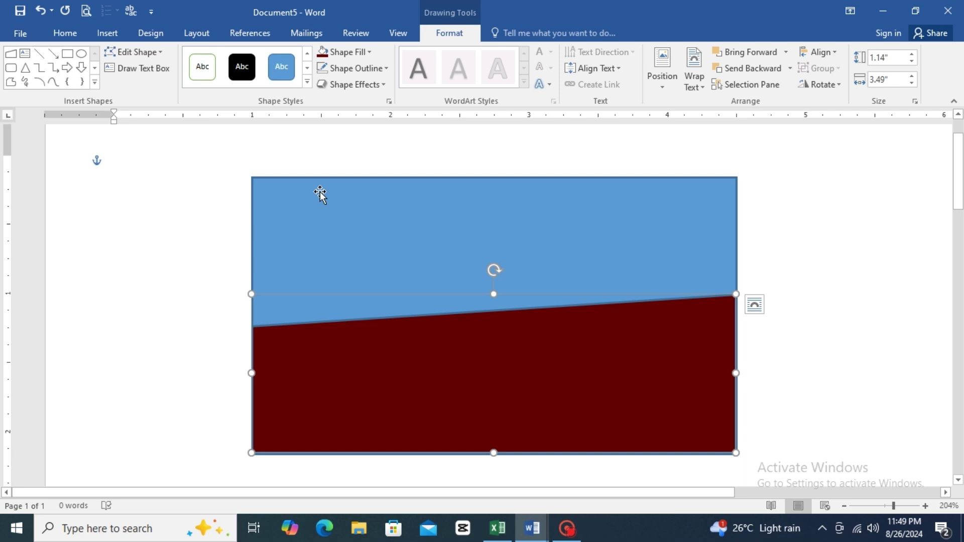
click(358, 67)
click(350, 219)
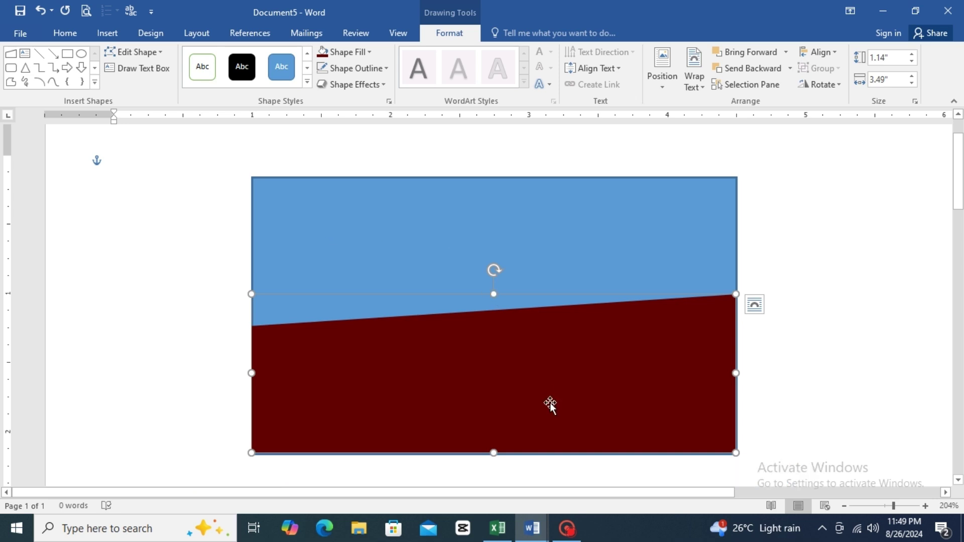
drag(550, 403, 557, 424)
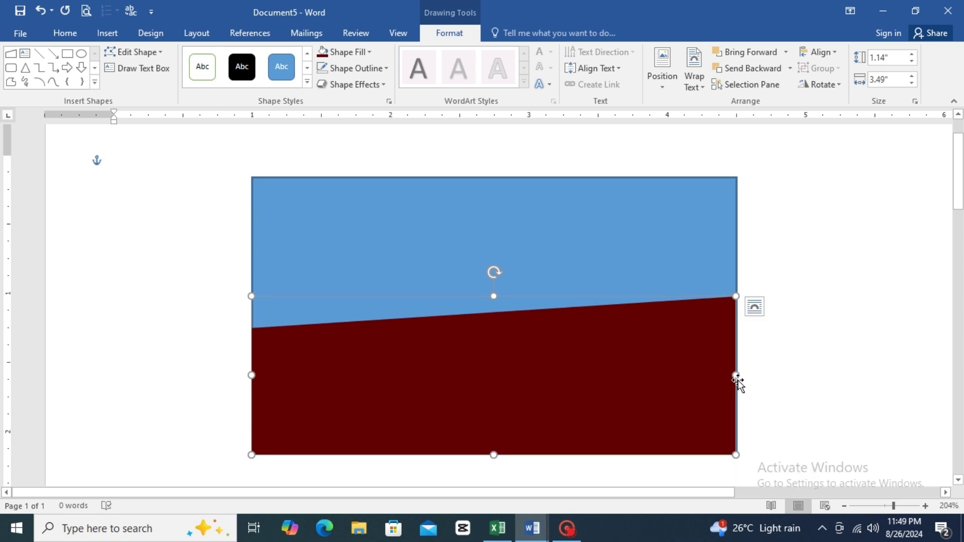
drag(738, 374, 739, 374)
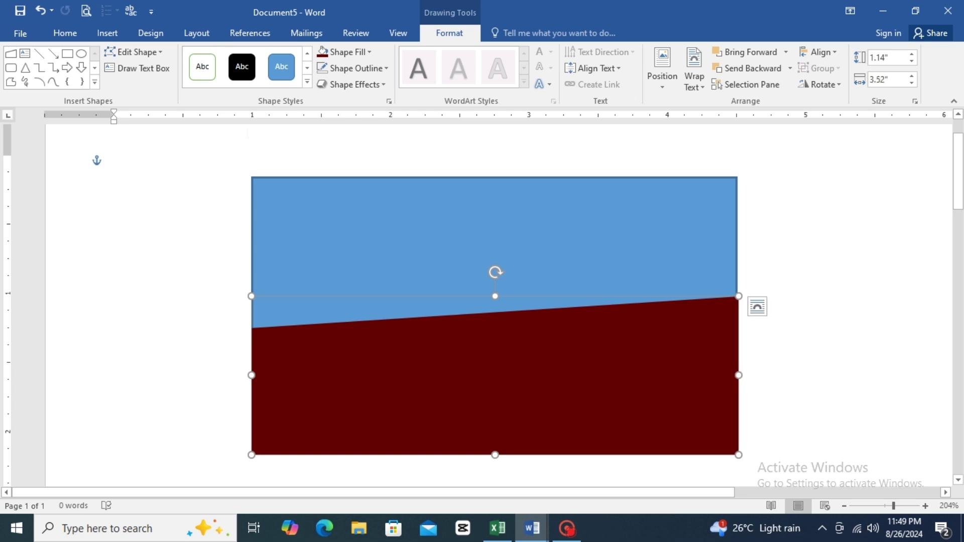
Step: Use Edit Points to bend the red shape's top edge into a curve
click(128, 51)
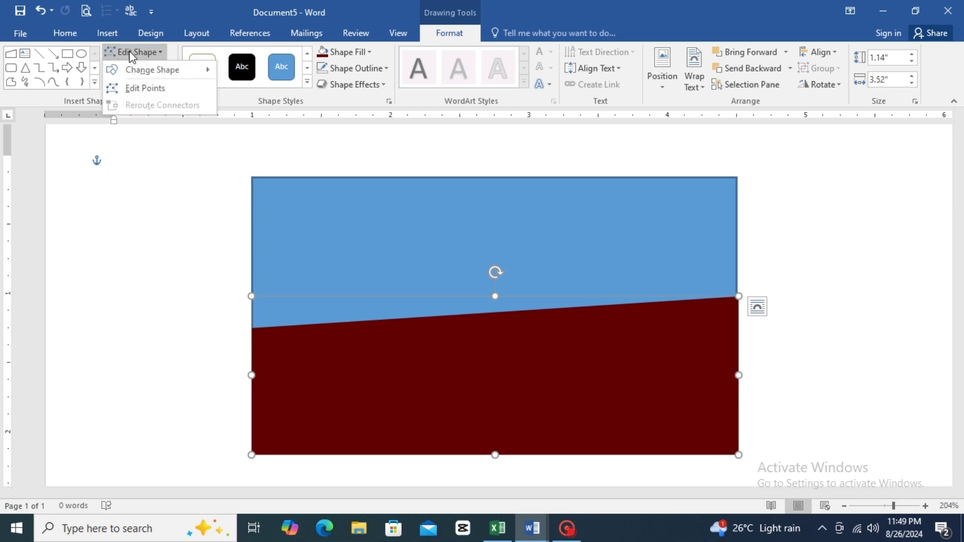
click(134, 89)
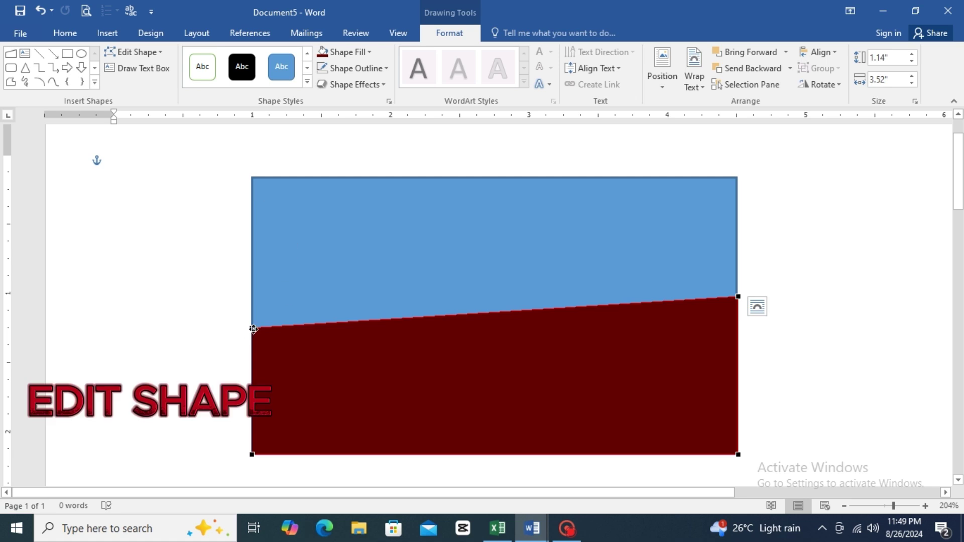
drag(416, 320, 455, 416)
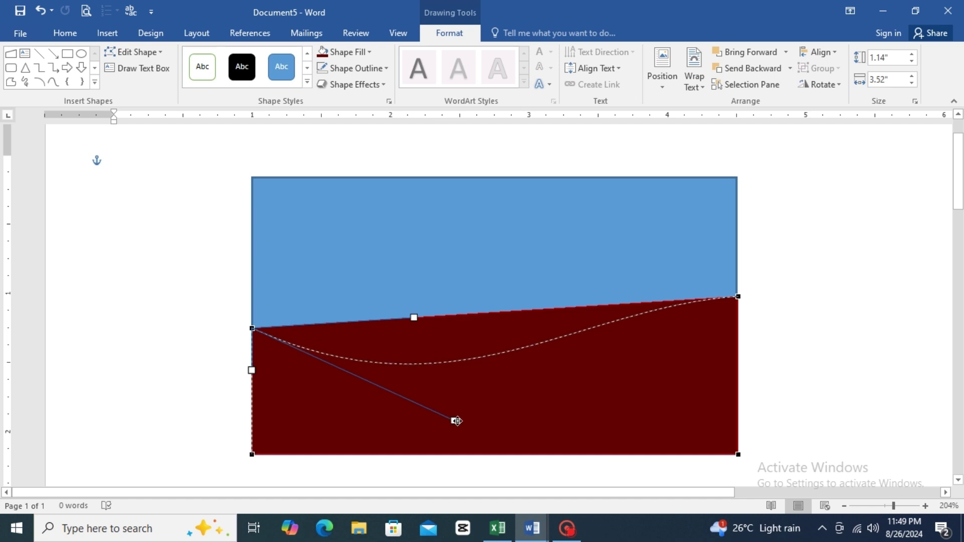
drag(455, 415, 455, 422)
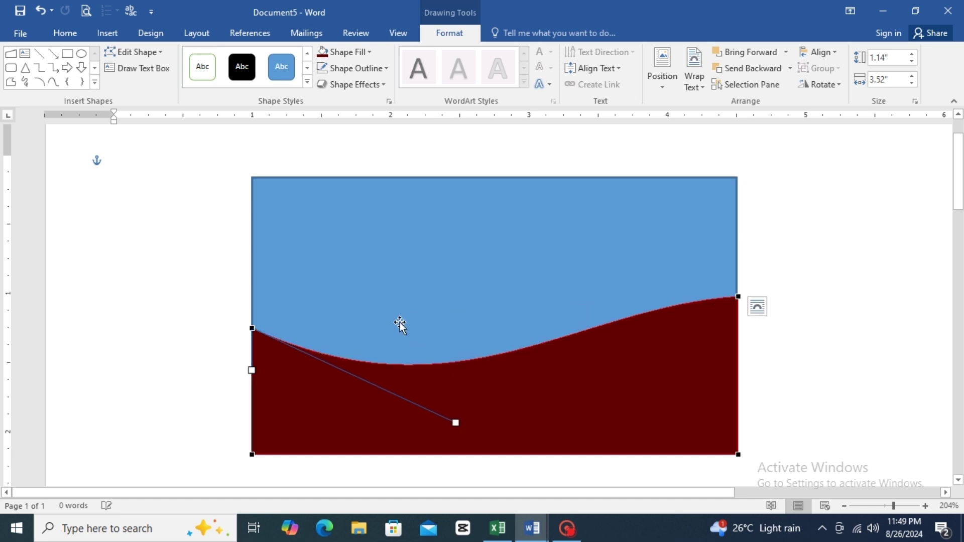
Step: Raise the curve near the right end and deepen the dip, making the wave 1.24" high
click(737, 297)
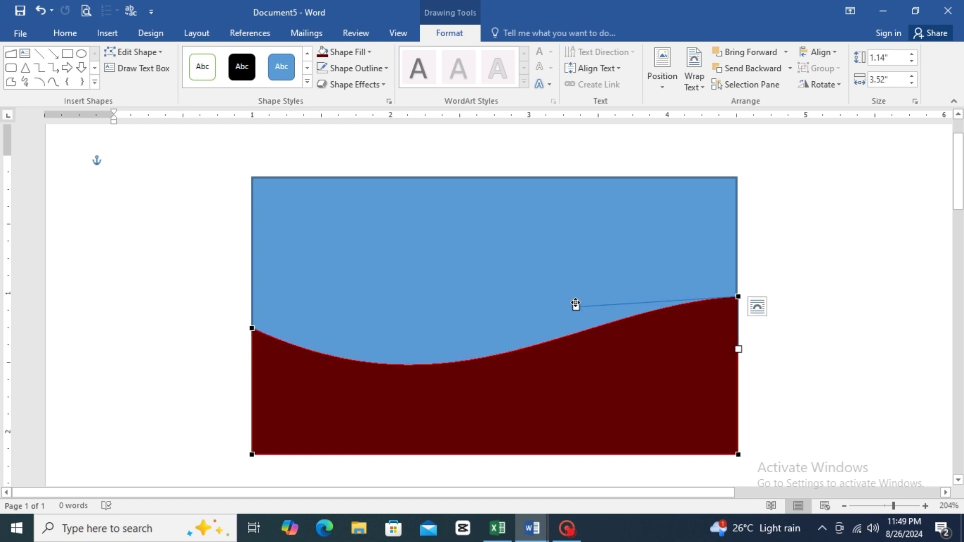
drag(576, 304, 551, 229)
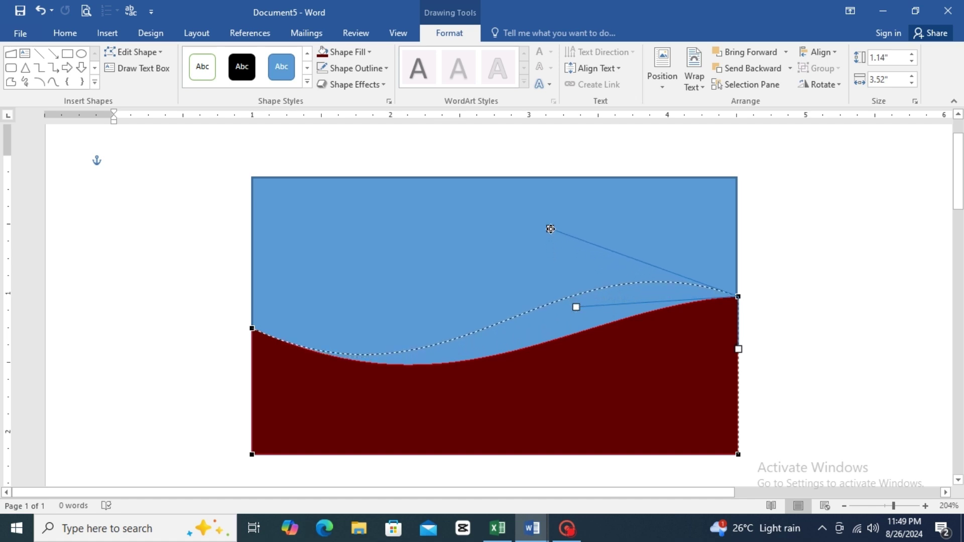
click(252, 328)
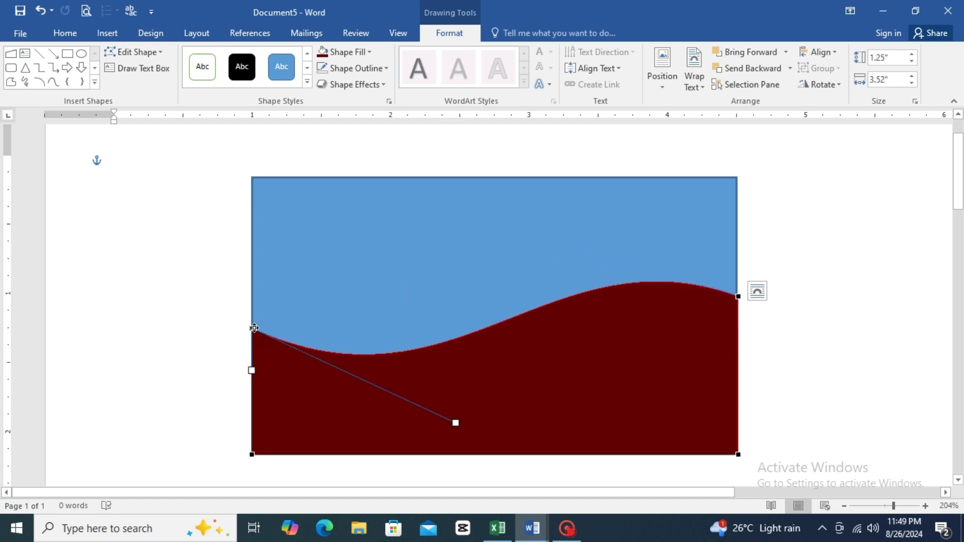
drag(457, 423, 464, 441)
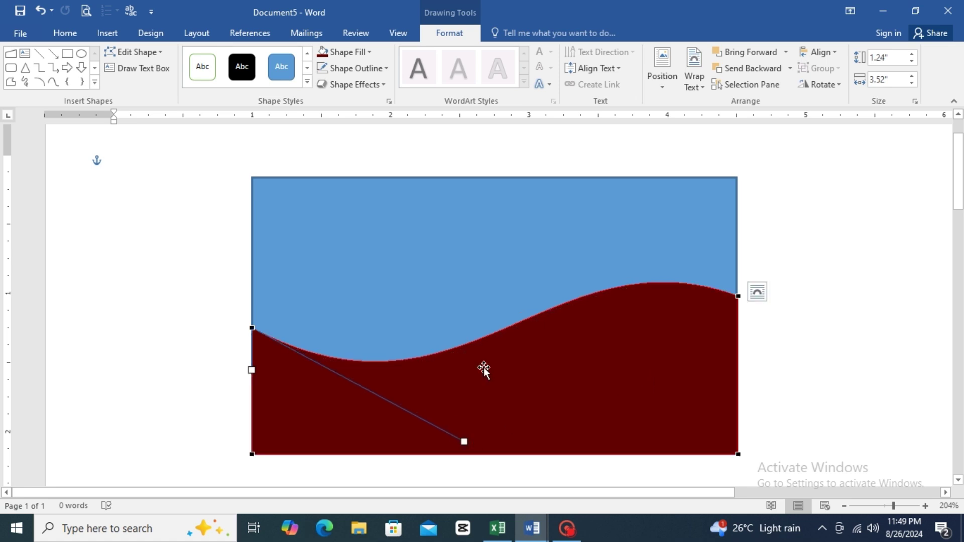
click(201, 354)
click(574, 393)
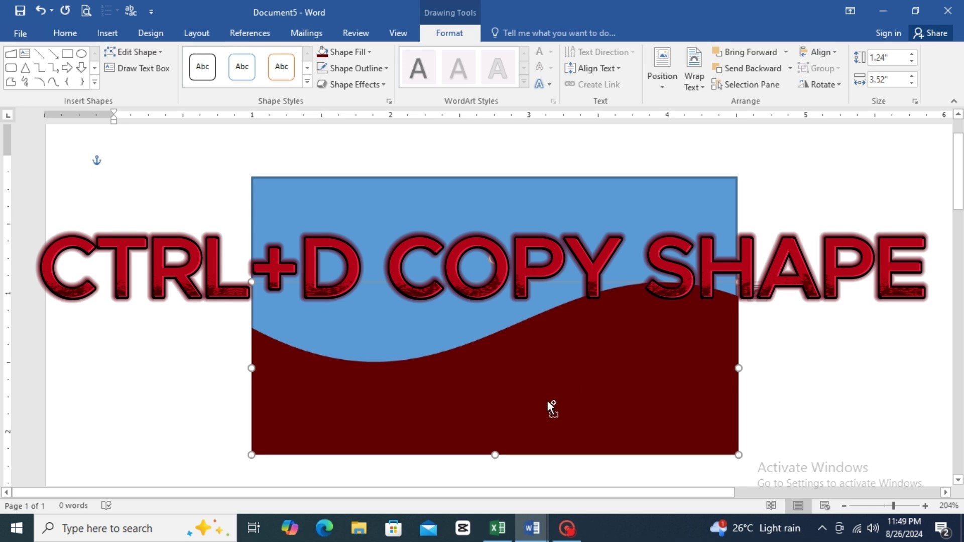
Step: Duplicate the wave with Ctrl+D, fill the copy gold, align it and send it backward
key(ctrl+d)
drag(546, 402, 517, 346)
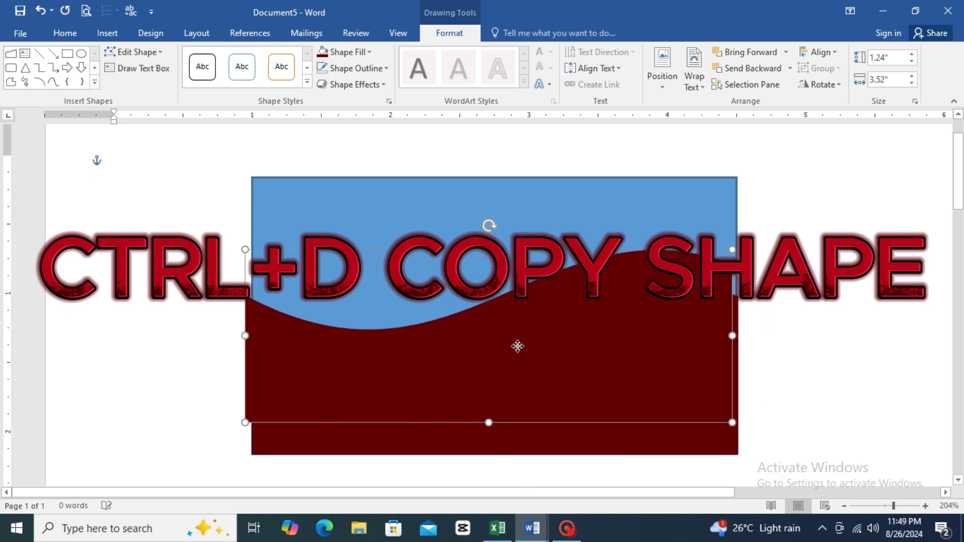
click(369, 51)
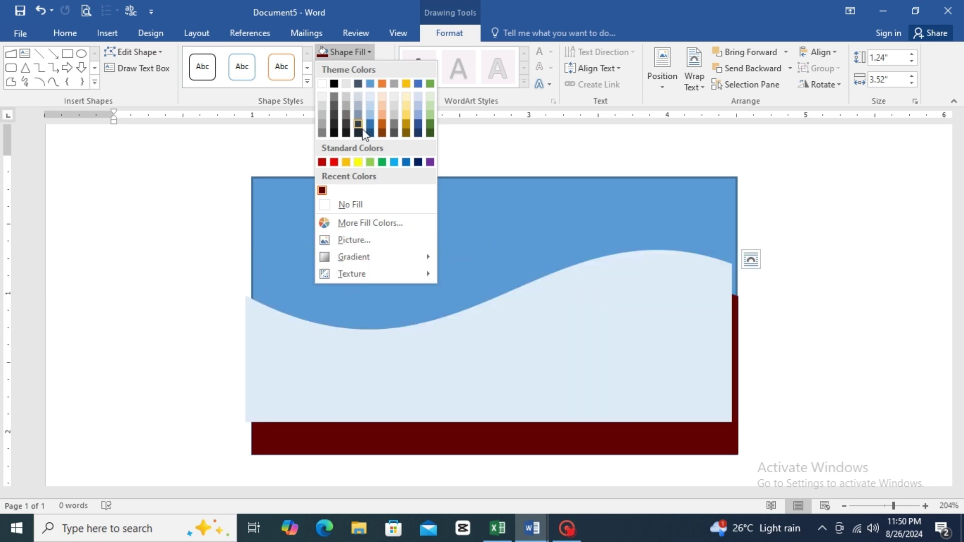
click(346, 162)
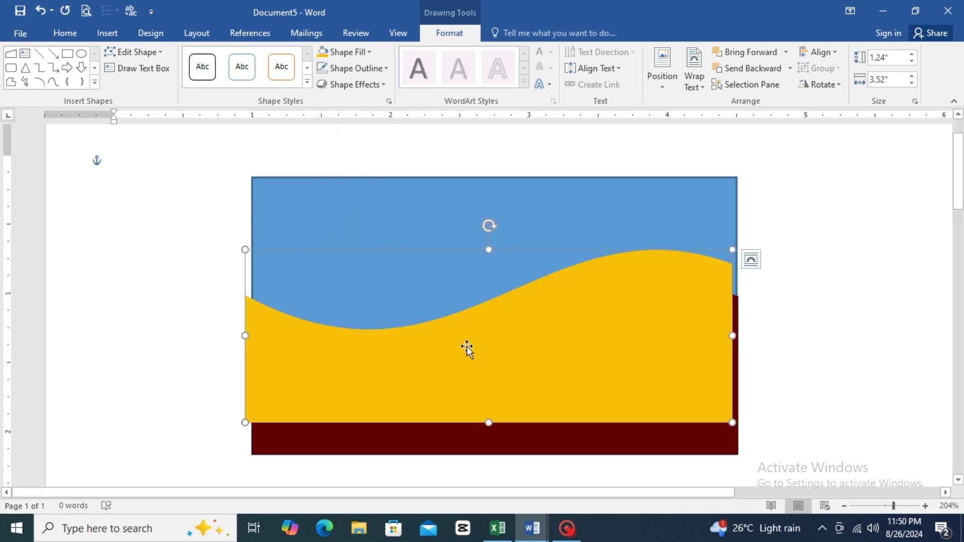
drag(466, 345, 488, 384)
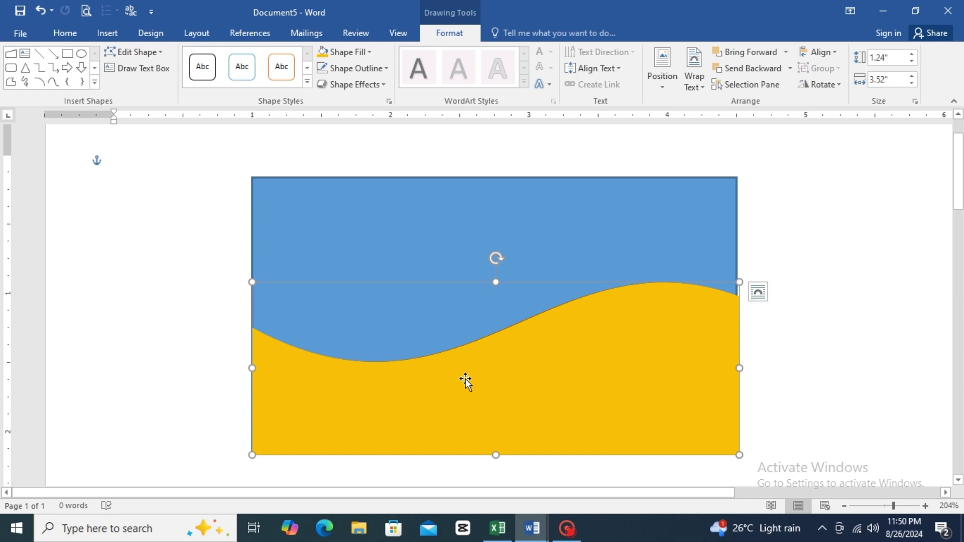
click(748, 68)
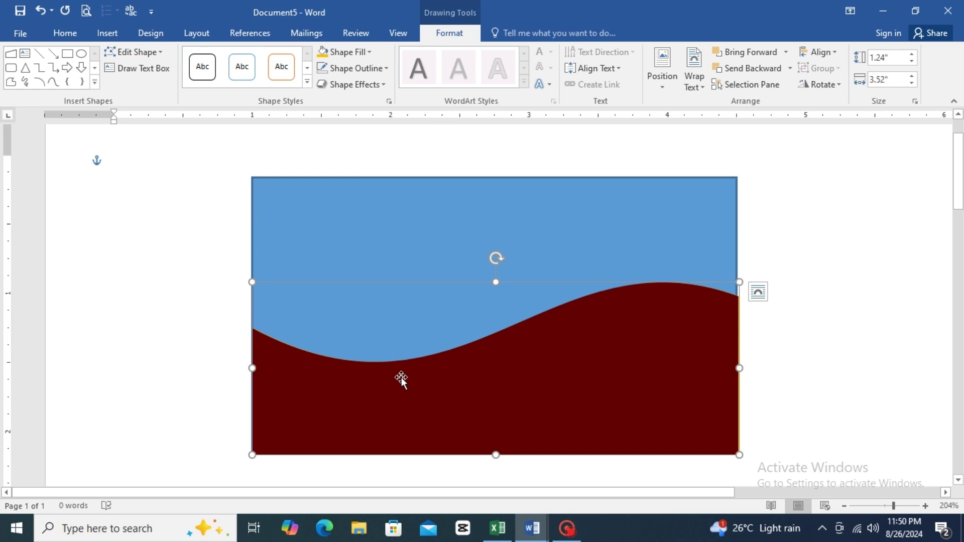
Step: Drag the dark red wave's left vertex down to 1.22" high, exposing a gold band
click(139, 53)
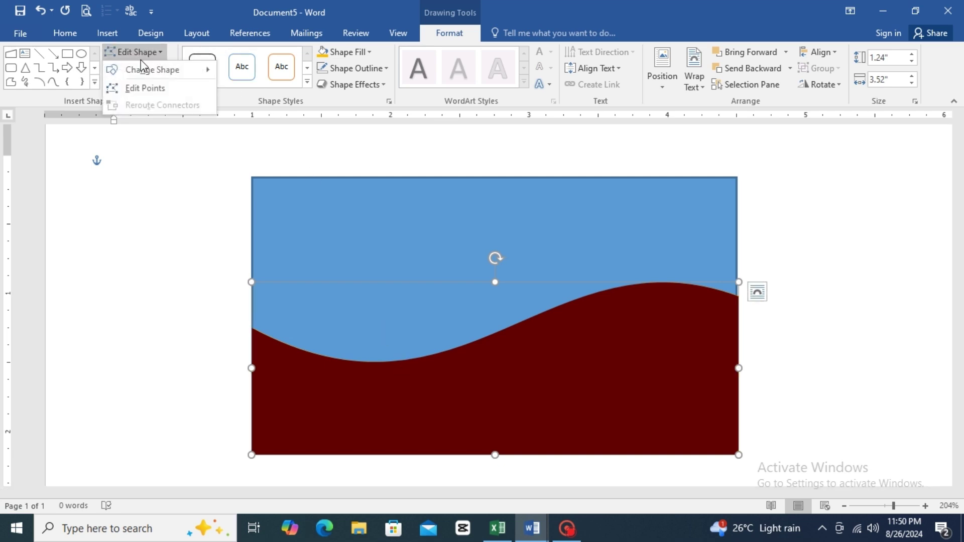
click(142, 86)
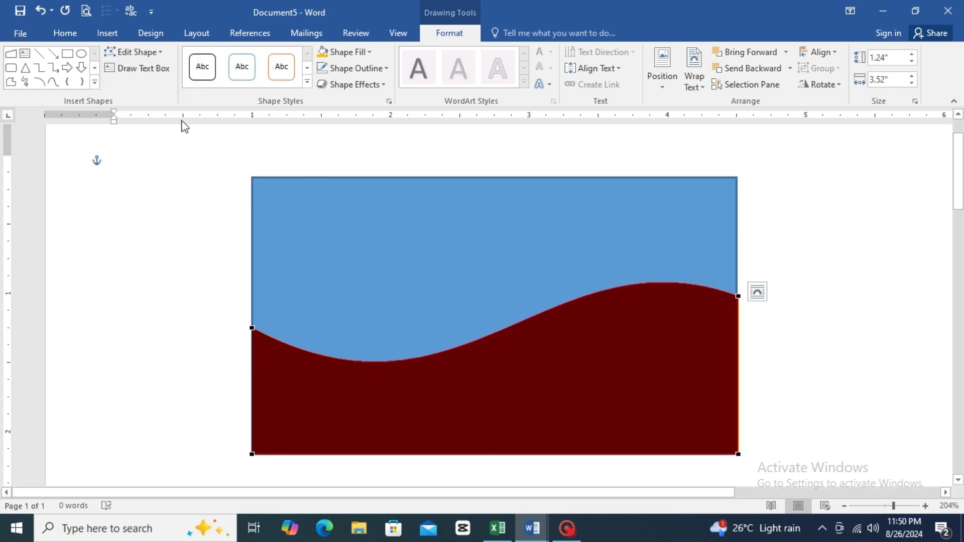
click(252, 328)
mouse_move(464, 441)
mouse_down()
mouse_move(464, 481)
mouse_move(460, 428)
mouse_move(453, 439)
mouse_up()
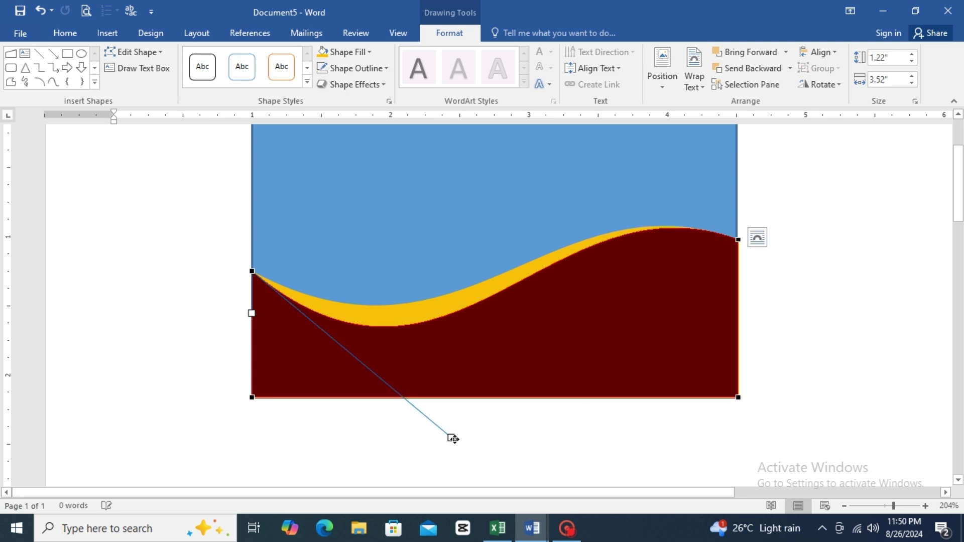
click(738, 239)
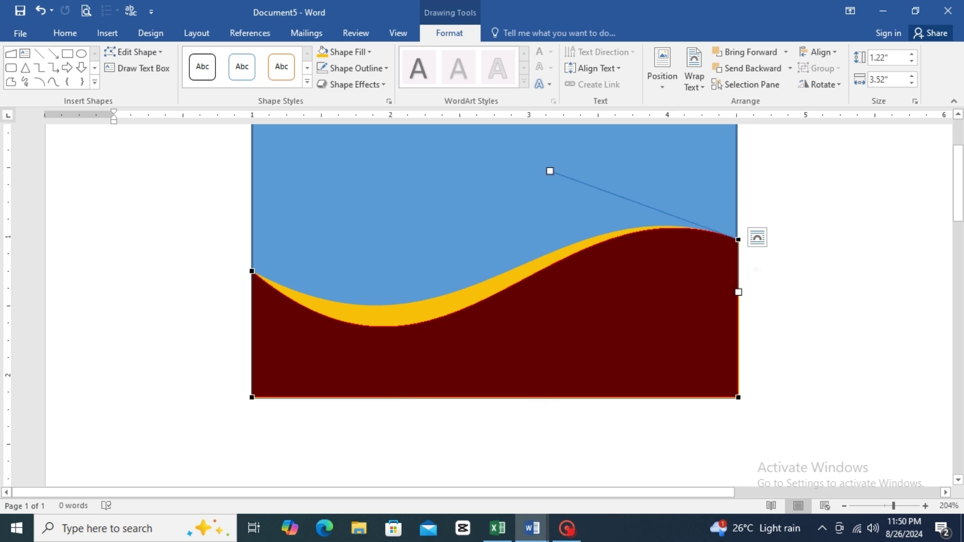
key(Escape)
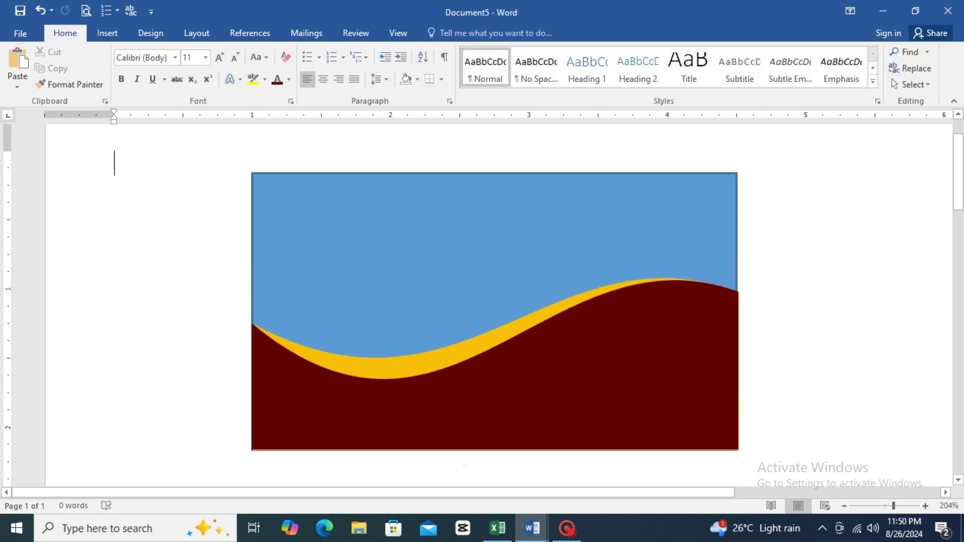
Step: Change the background rectangle's fill from blue to White
click(106, 33)
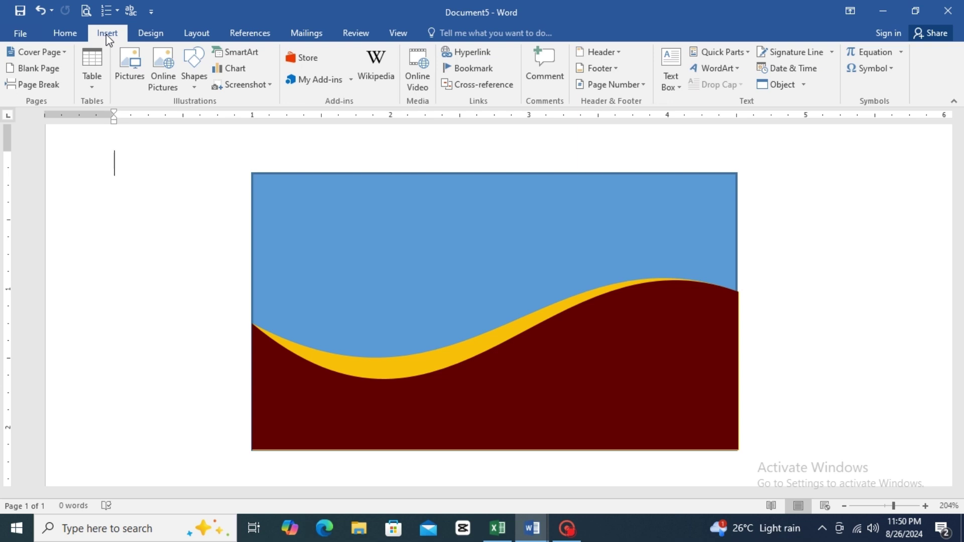
click(306, 201)
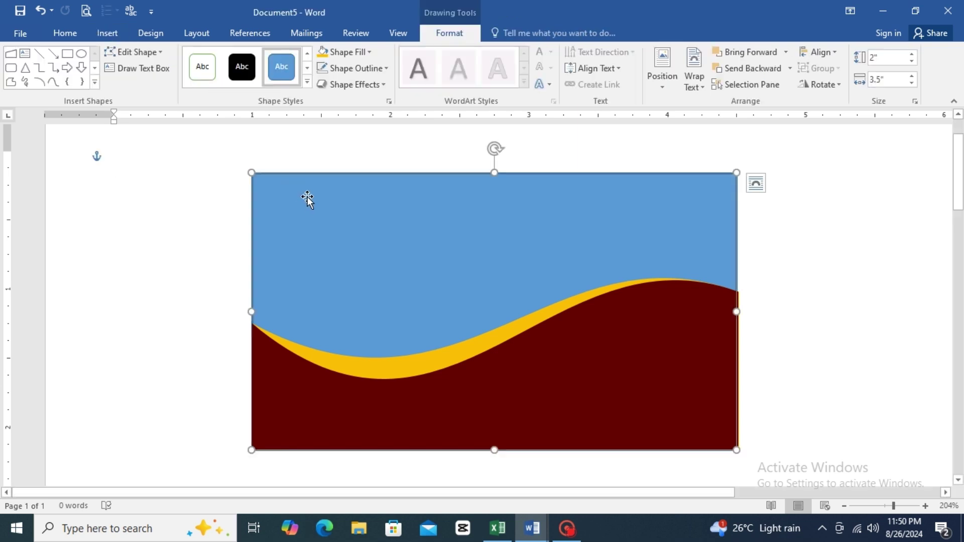
click(372, 52)
click(323, 89)
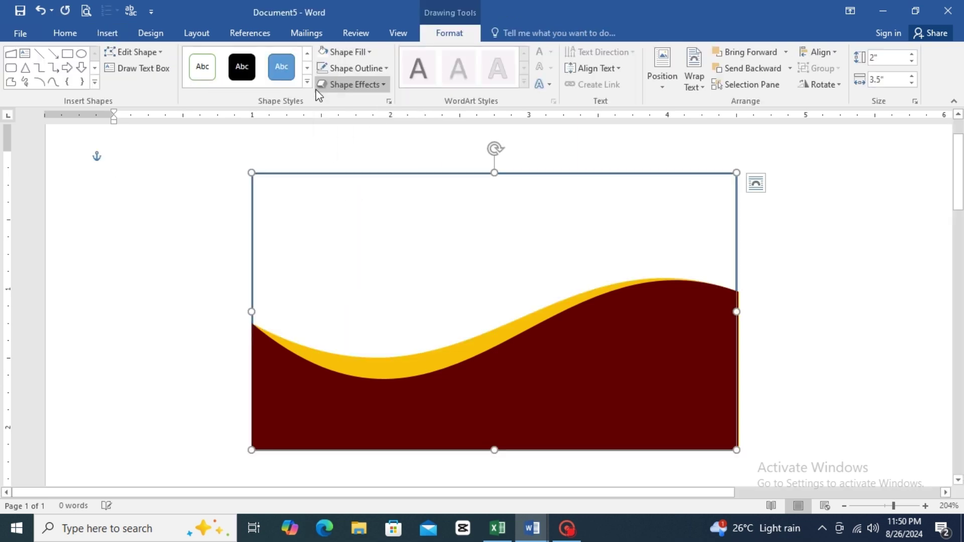
click(175, 316)
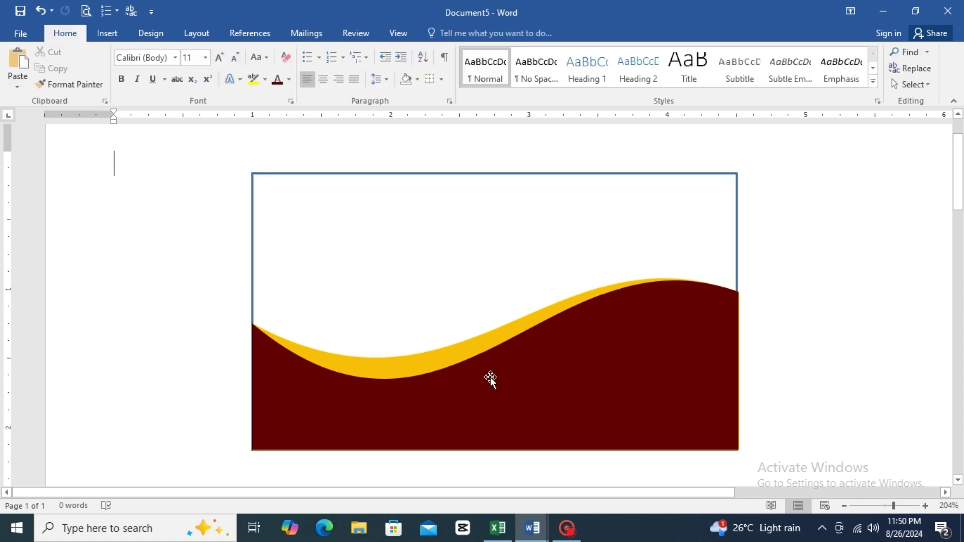
Step: Draw a 0.62" by 0.64" circle at the wave crest, upper right, with a Gold outline
click(113, 39)
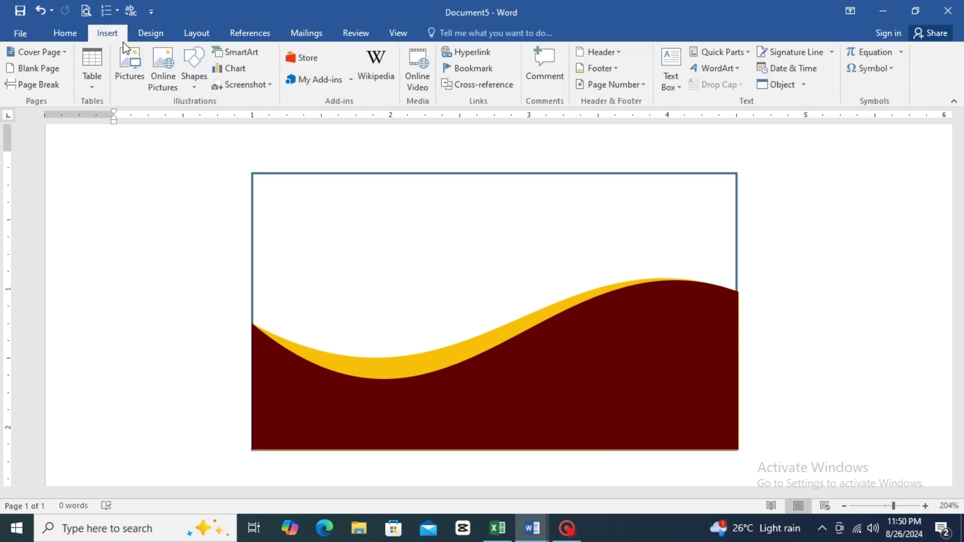
click(200, 88)
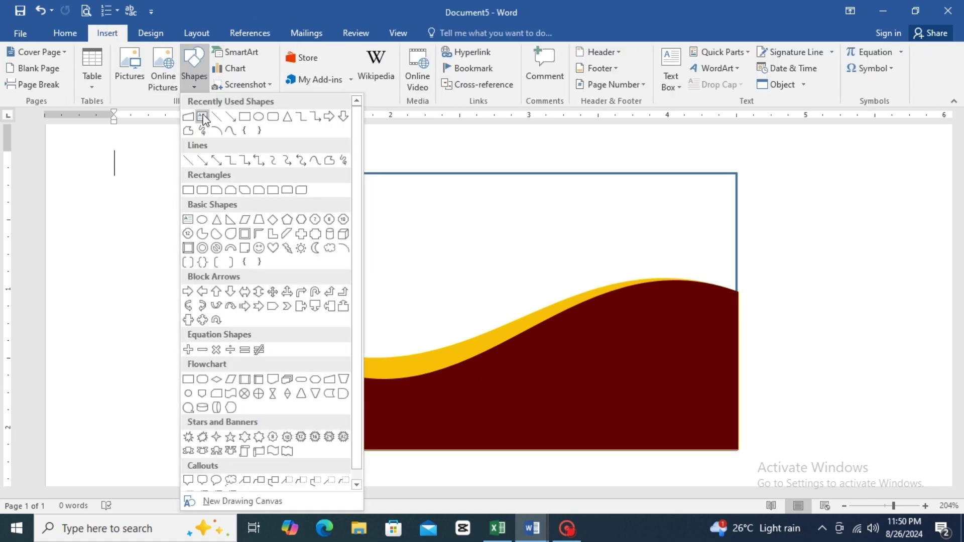
click(259, 118)
mouse_move(617, 251)
mouse_down()
mouse_move(701, 337)
mouse_move(668, 299)
mouse_move(699, 282)
mouse_up()
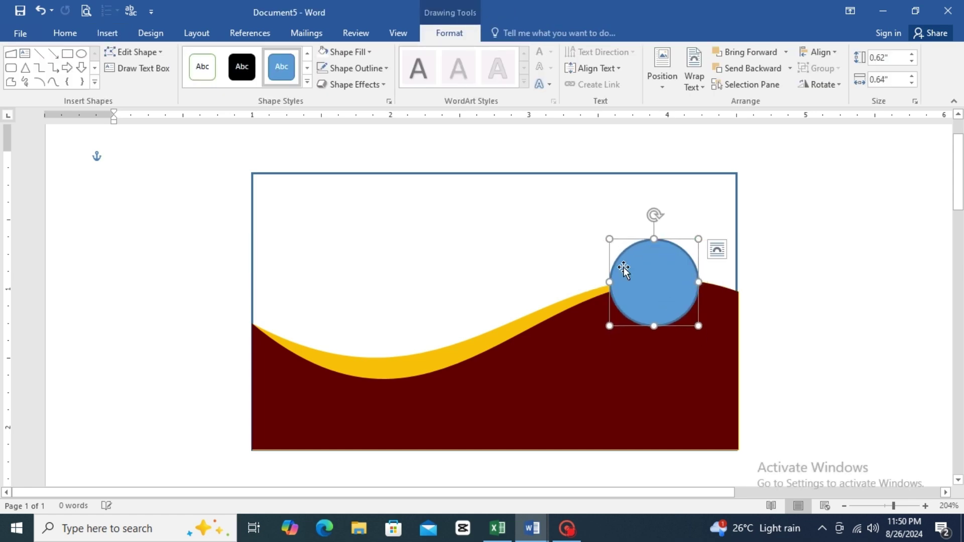
click(377, 70)
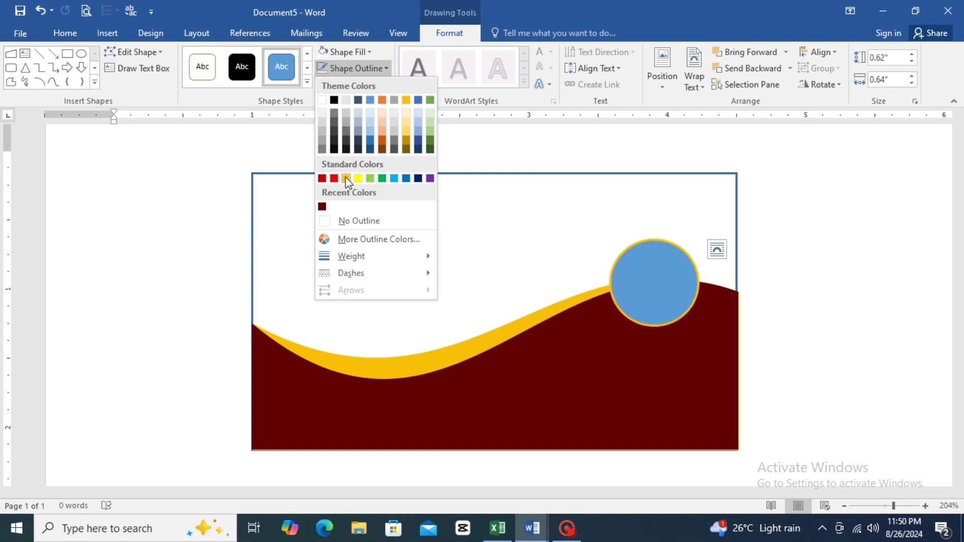
click(346, 178)
click(385, 68)
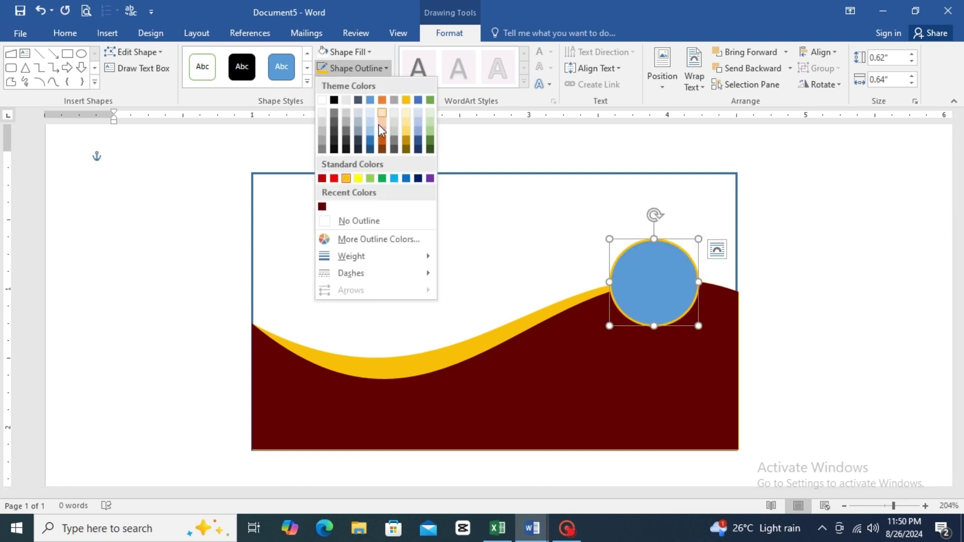
click(357, 52)
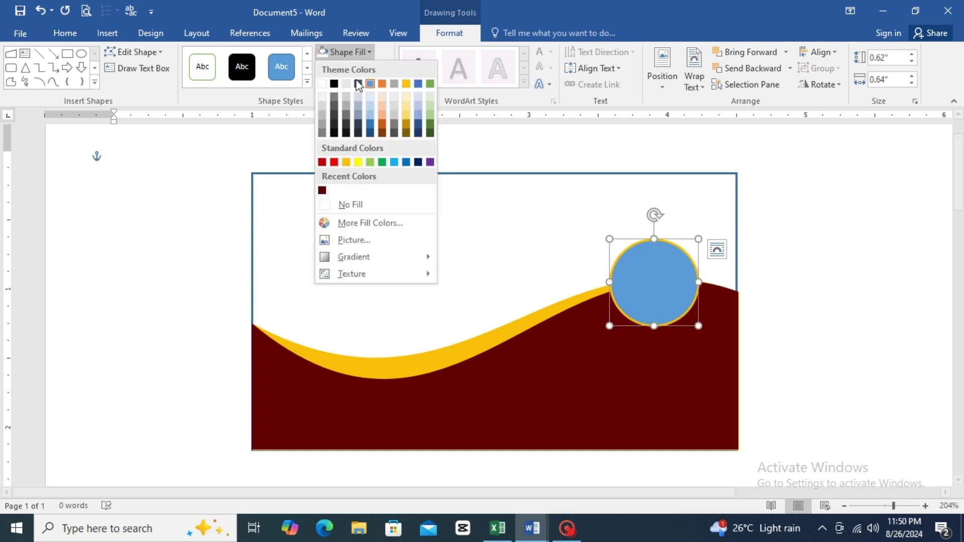
Step: Fill the circle with the ELITE logo picture from the Downloads folder
click(336, 239)
click(648, 397)
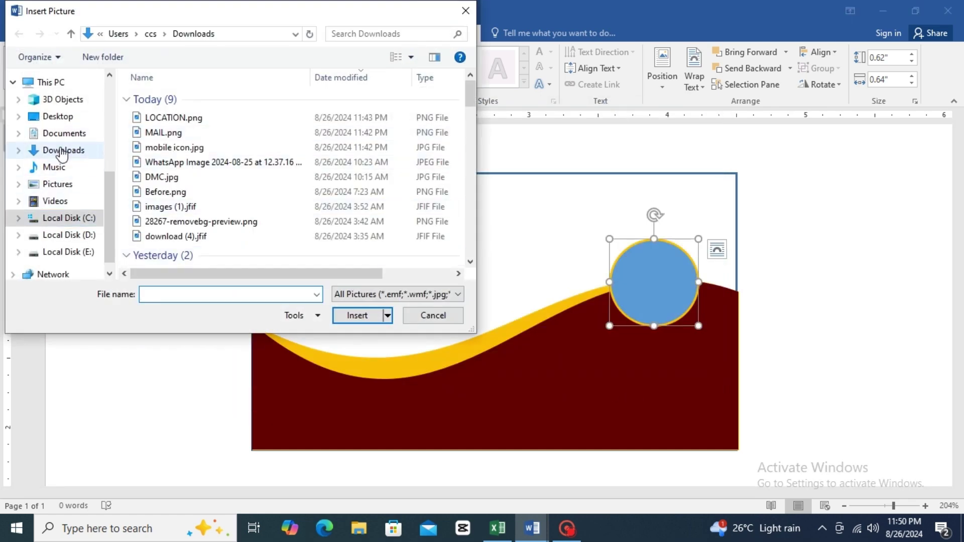
click(64, 150)
drag(471, 95, 469, 181)
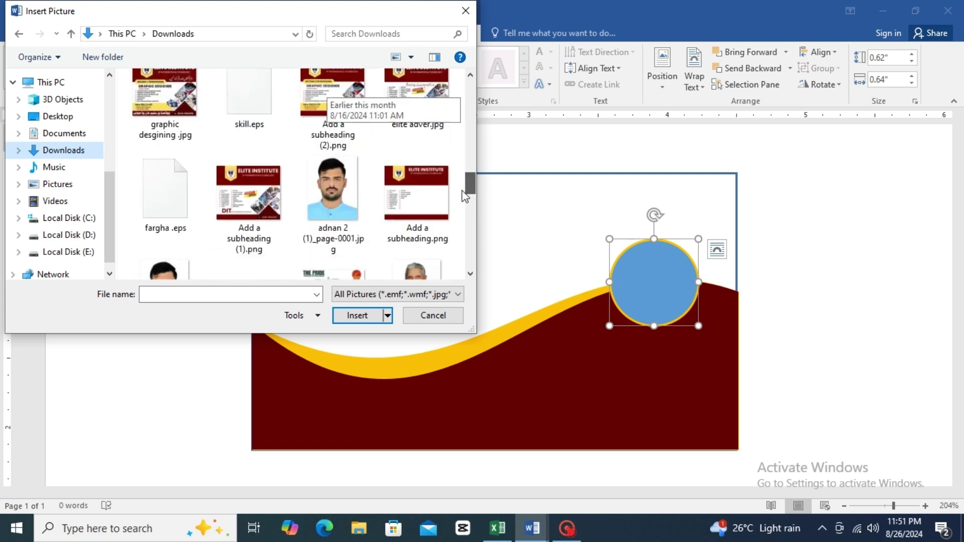
drag(469, 181, 468, 202)
click(339, 227)
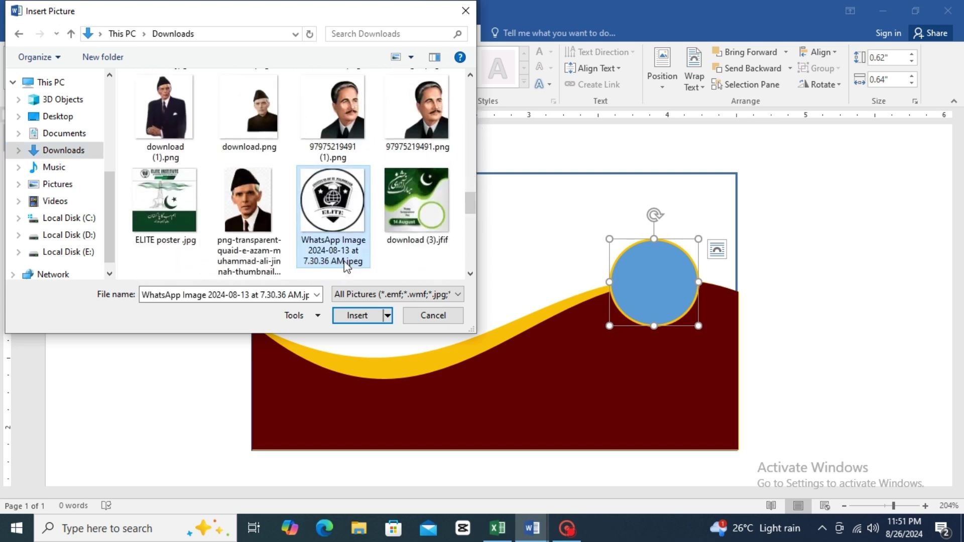
click(356, 315)
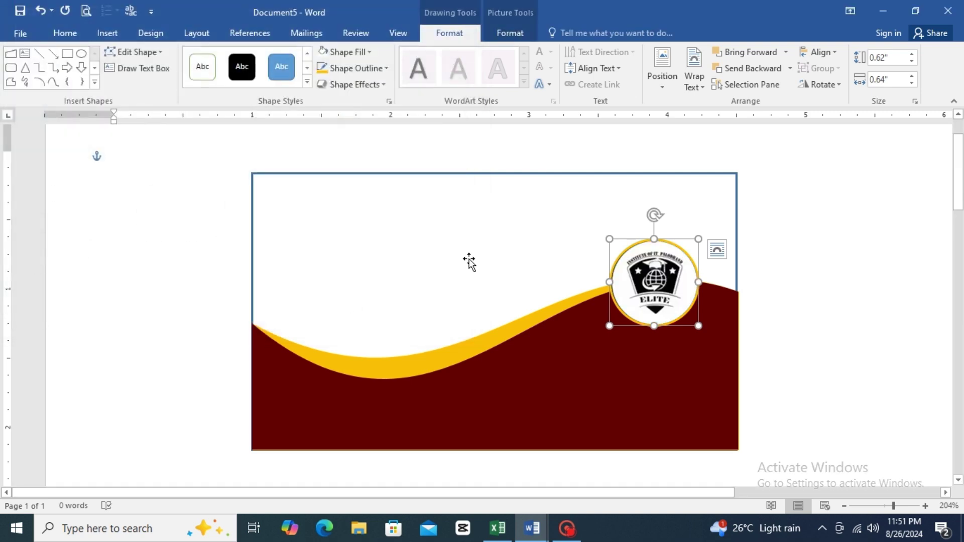
click(467, 261)
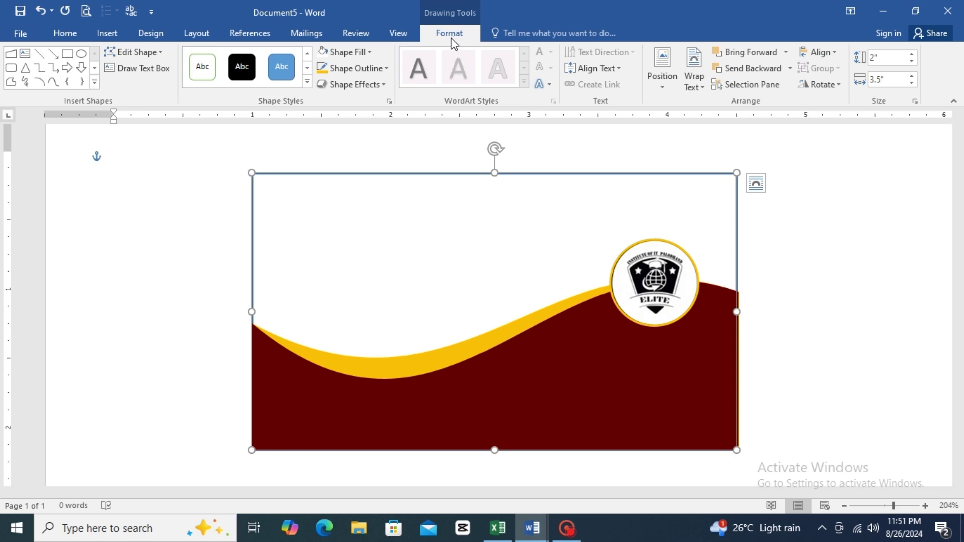
Step: Draw a text box at the card's top-left and type the cardholder's name in capitals
click(134, 68)
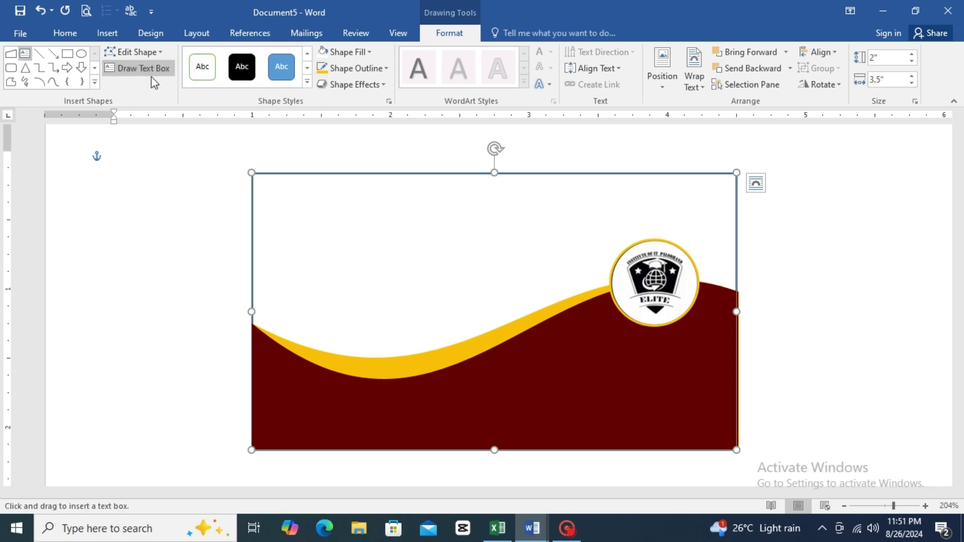
drag(294, 193, 528, 271)
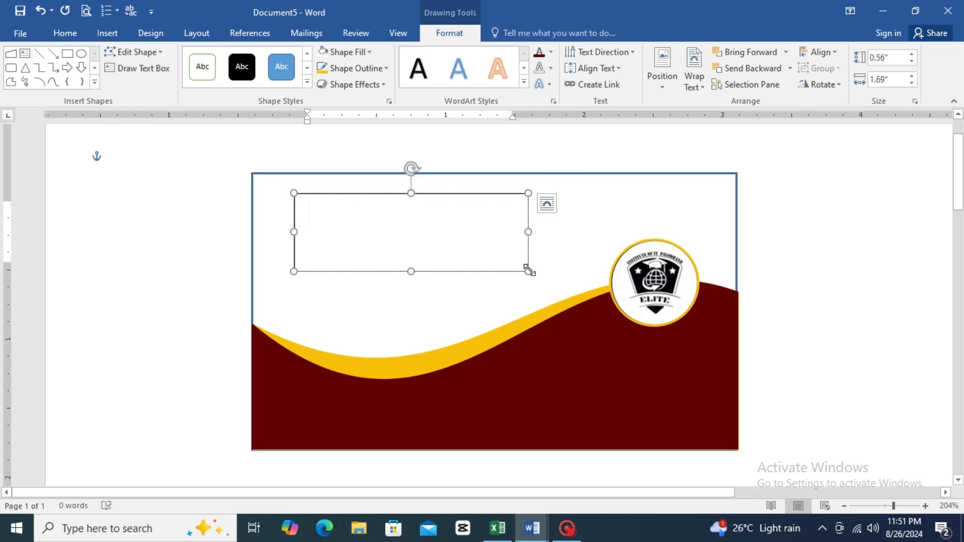
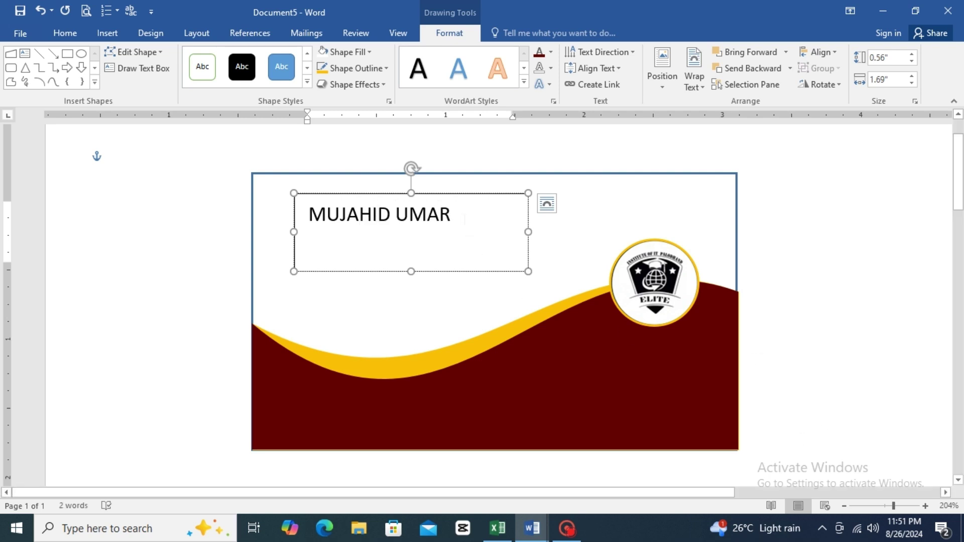
triple_click(339, 211)
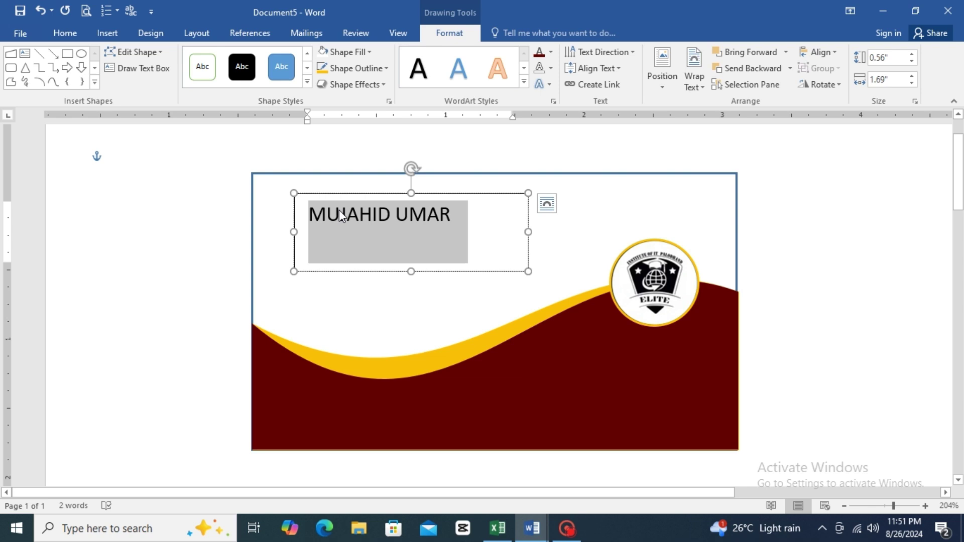
Step: Format the name as Berlin Sans FB, 14 pt, in dark red
click(73, 36)
click(173, 57)
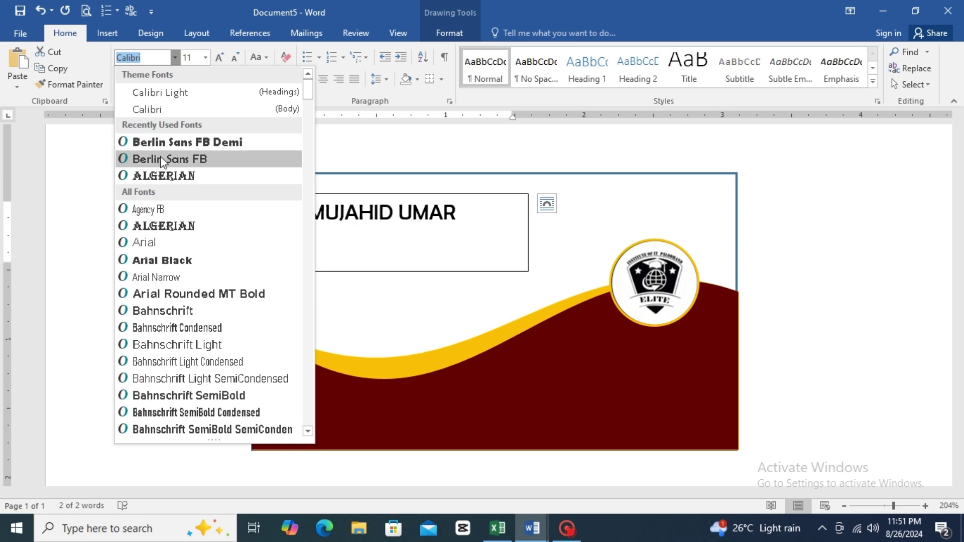
click(166, 145)
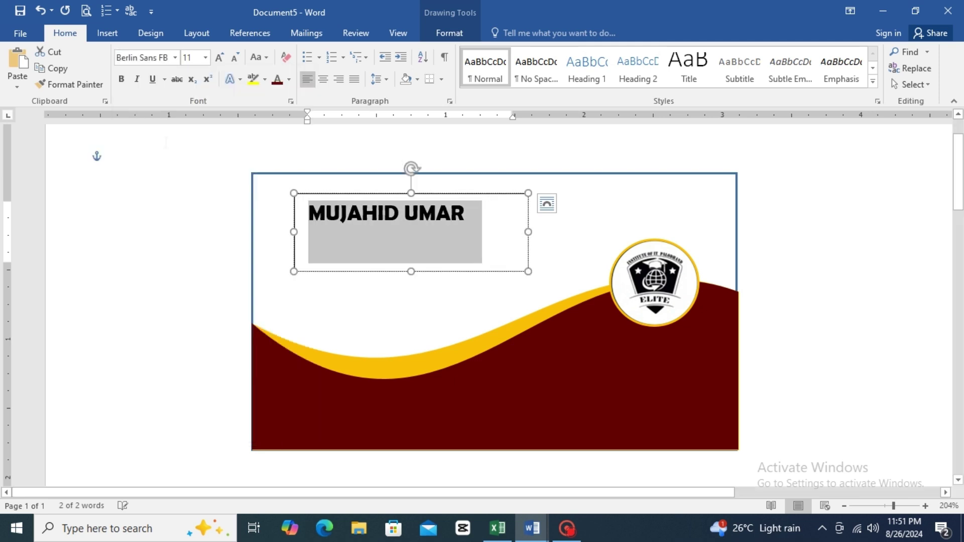
click(219, 58)
click(220, 58)
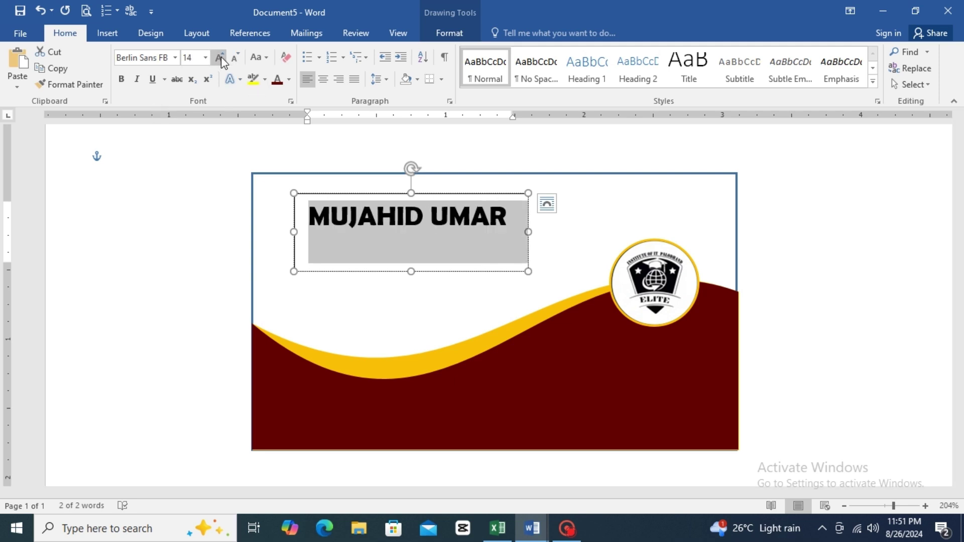
click(277, 80)
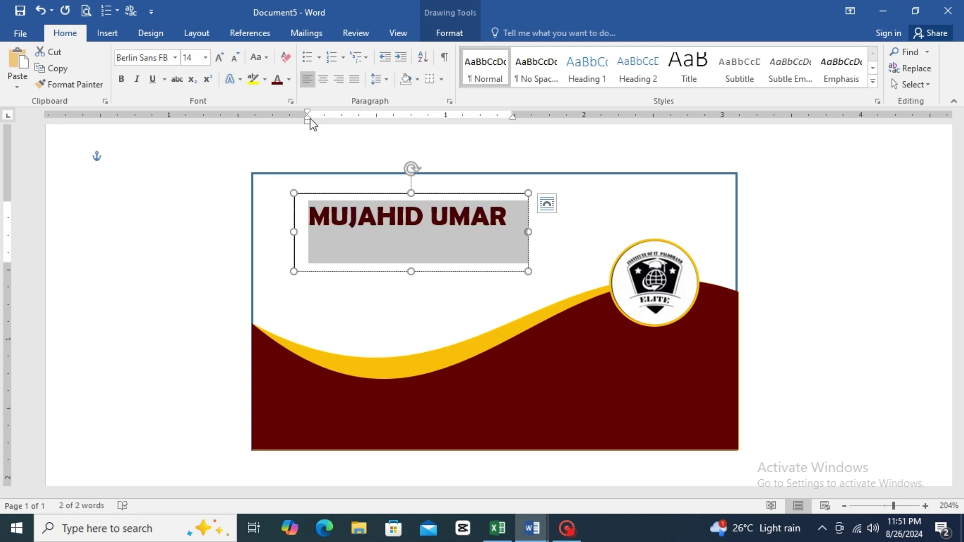
Step: Remove the fill and the outline from the name's text box
click(448, 33)
click(348, 53)
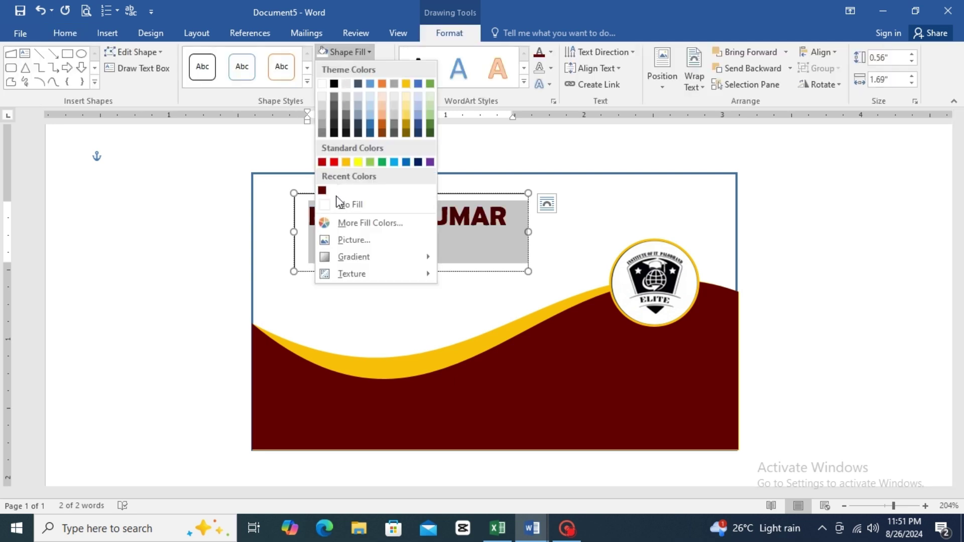
click(346, 80)
click(352, 68)
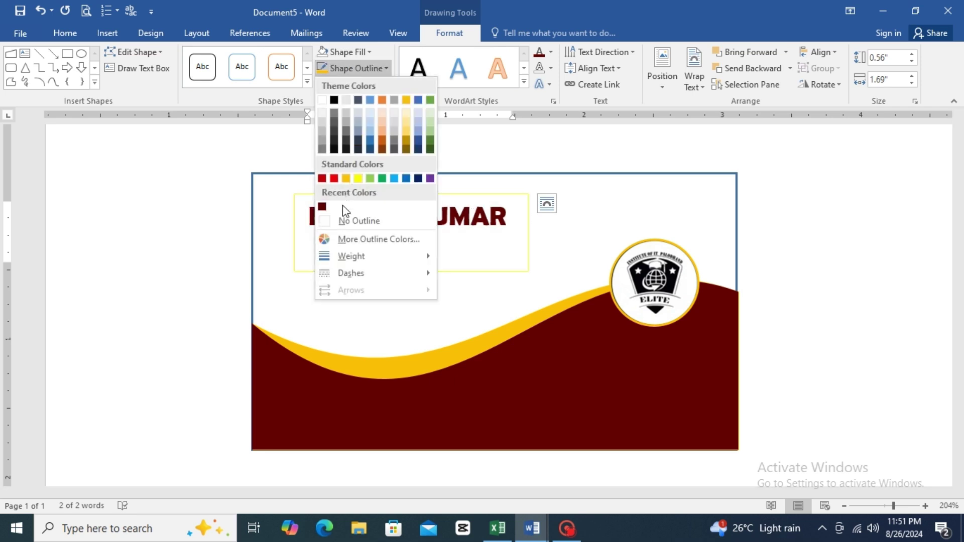
click(346, 219)
Step: Copy the name box below the name and retype it as COMPANY OWNER in Calibri
click(365, 194)
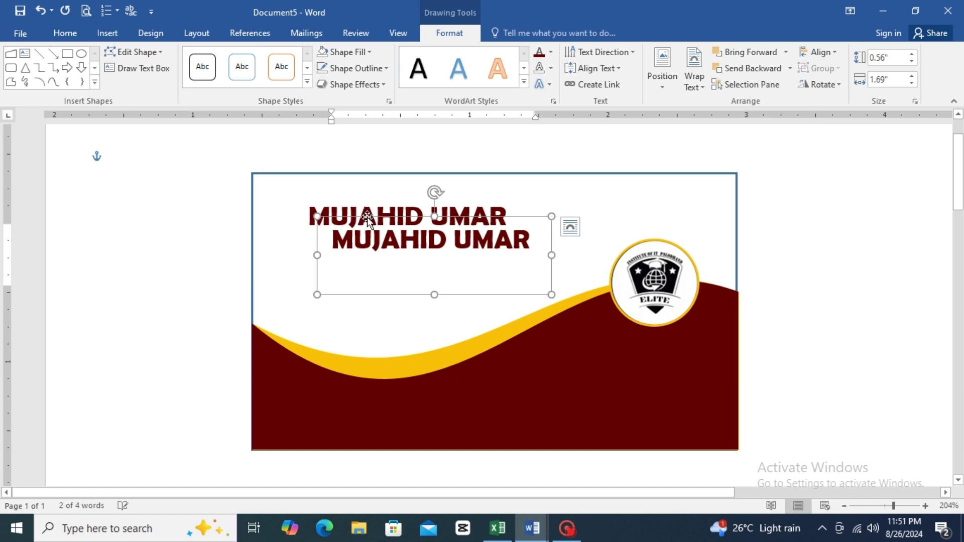
mouse_move(367, 219)
mouse_down()
mouse_move(350, 224)
mouse_move(532, 289)
mouse_up()
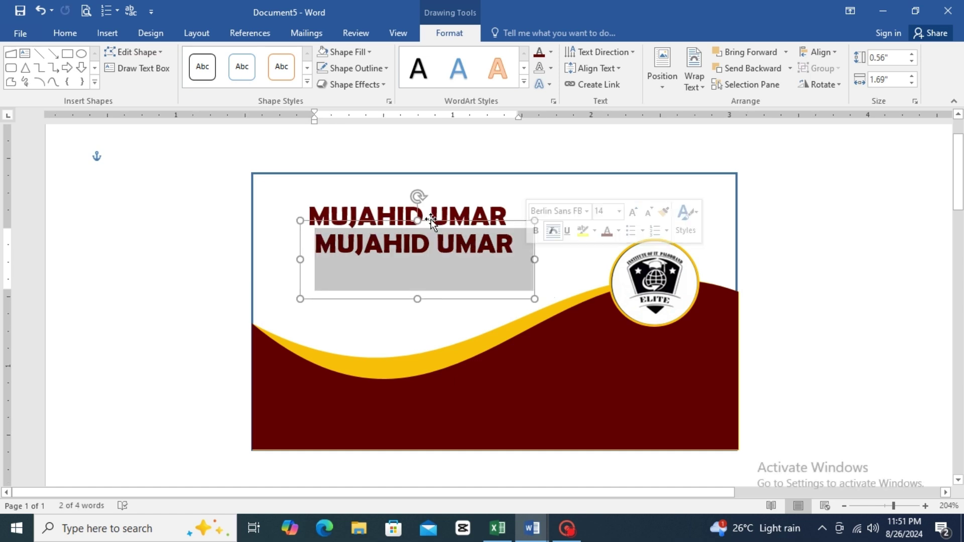
click(59, 33)
click(175, 57)
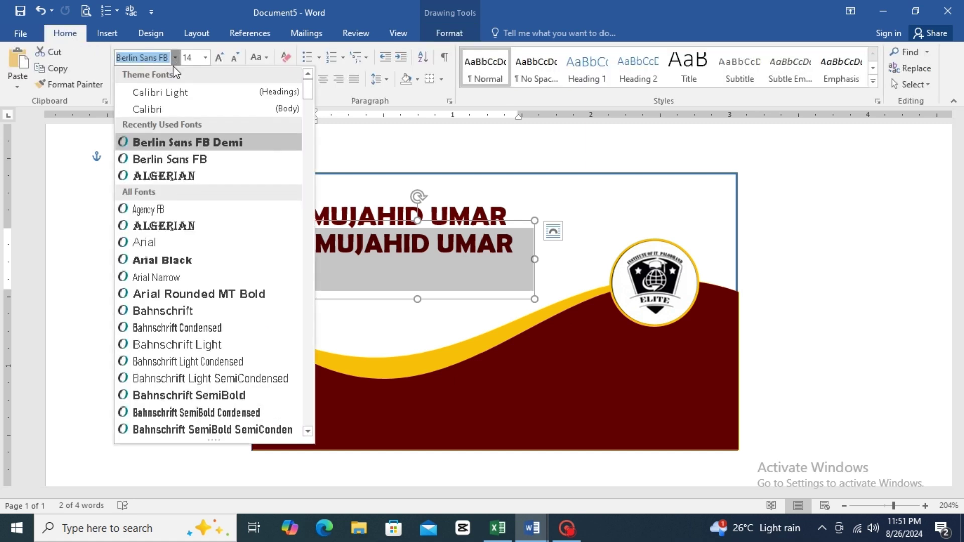
click(151, 110)
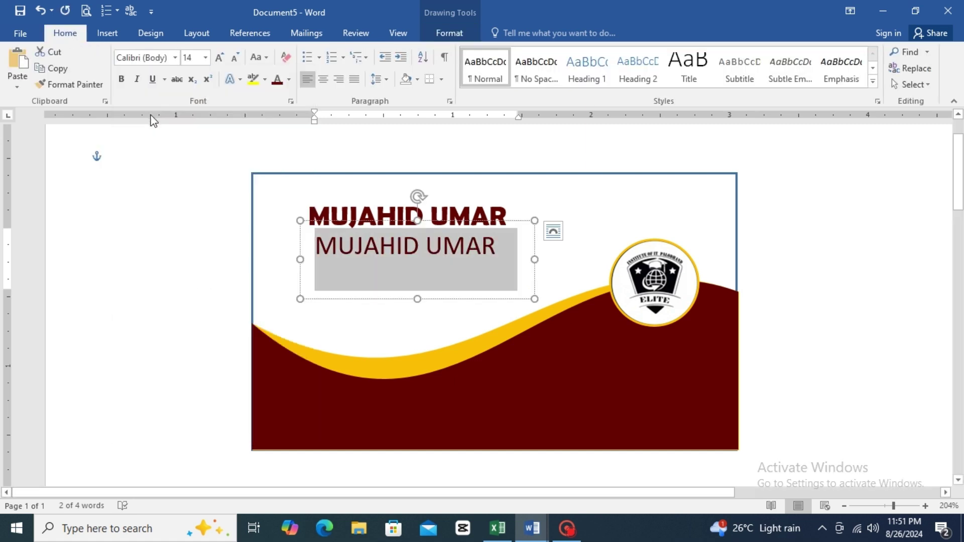
text(COMPANY O)
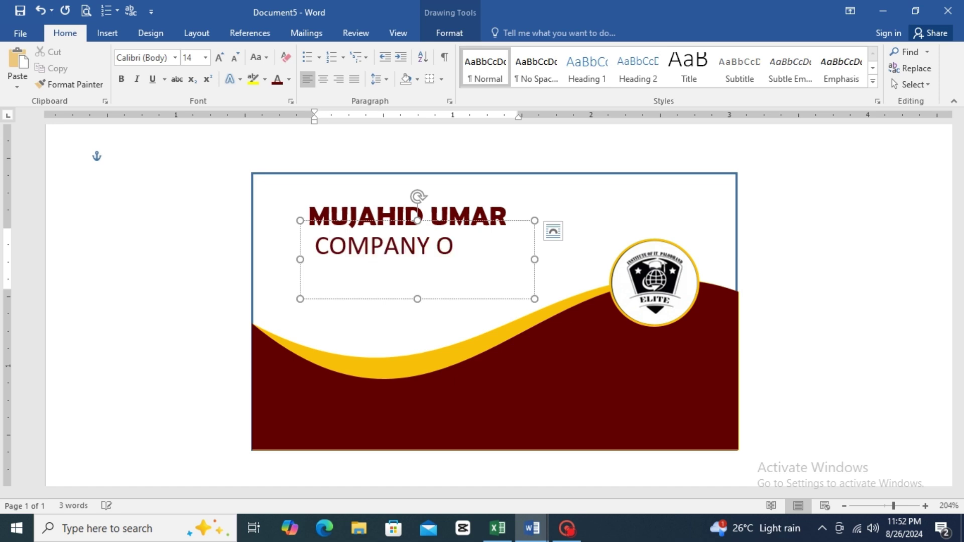
text(NER)
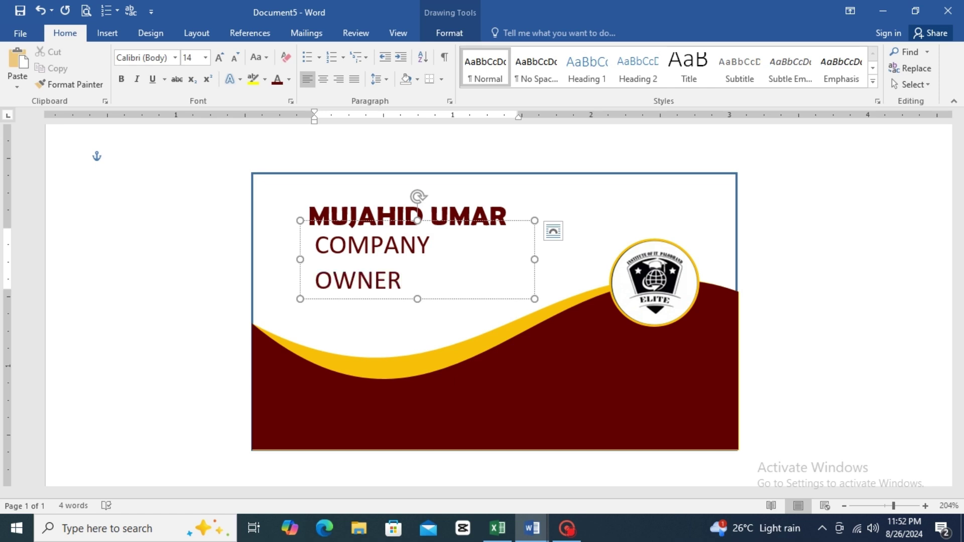
Step: Shrink the COMPANY OWNER text to 8 pt and color it black
key(ctrl+a)
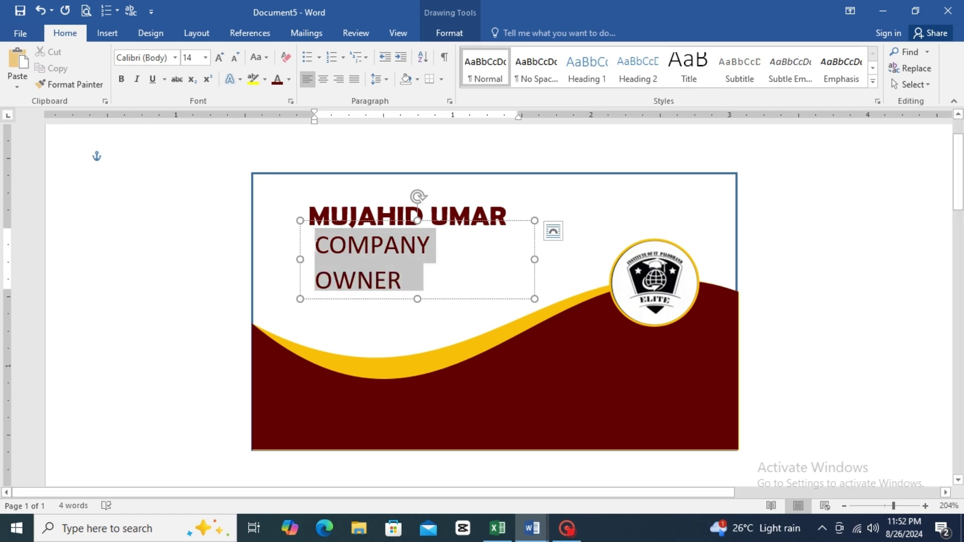
click(235, 62)
click(235, 62)
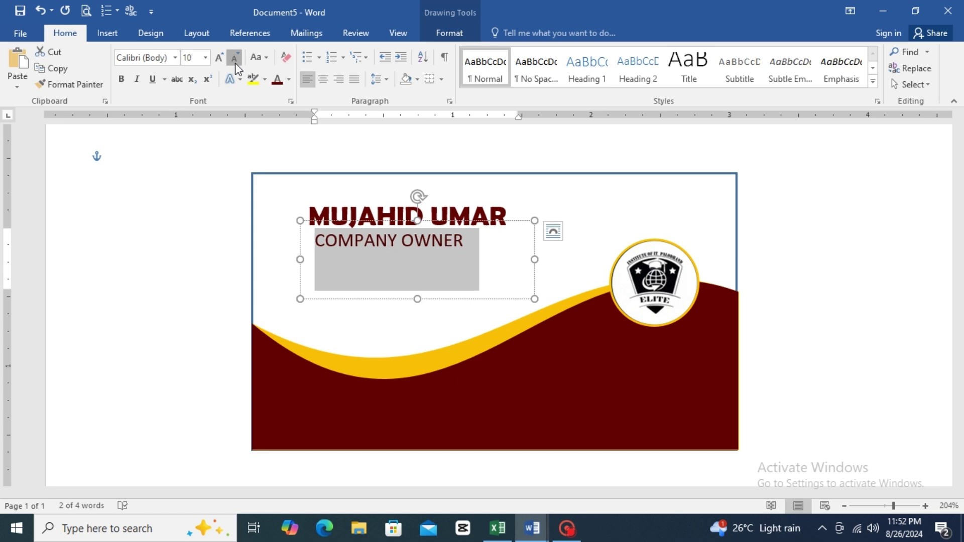
click(235, 63)
click(235, 62)
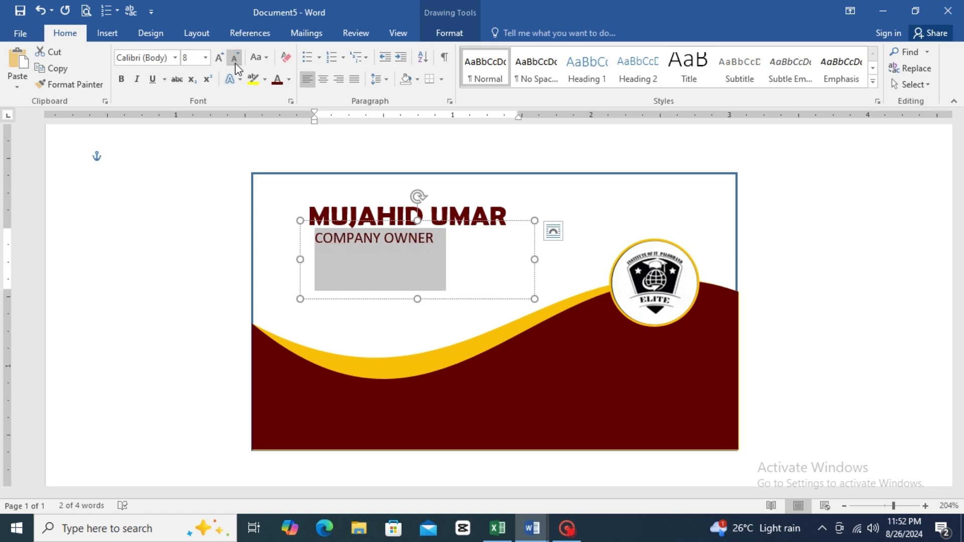
click(289, 80)
click(288, 128)
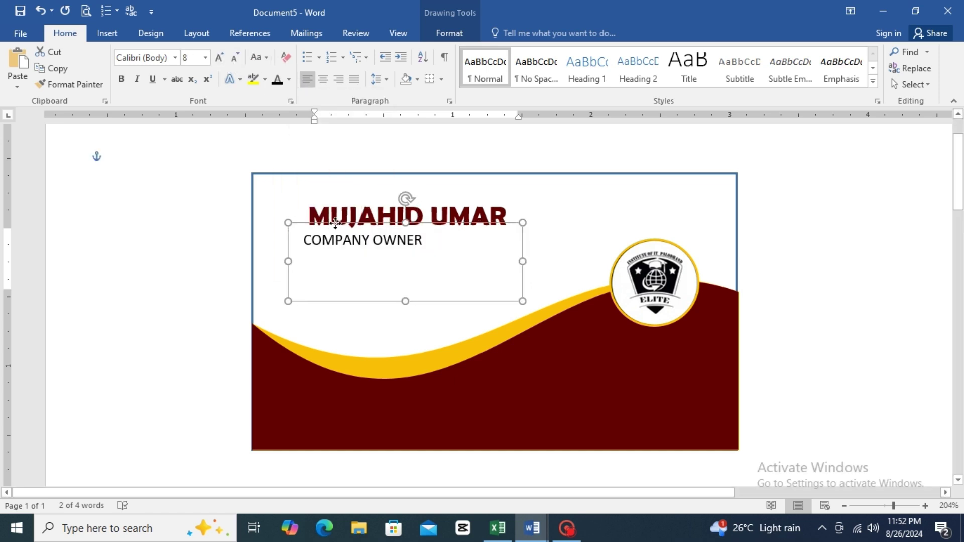
click(312, 196)
Step: Draw a small oval circle on the bottom maroon band near the left corner
click(106, 33)
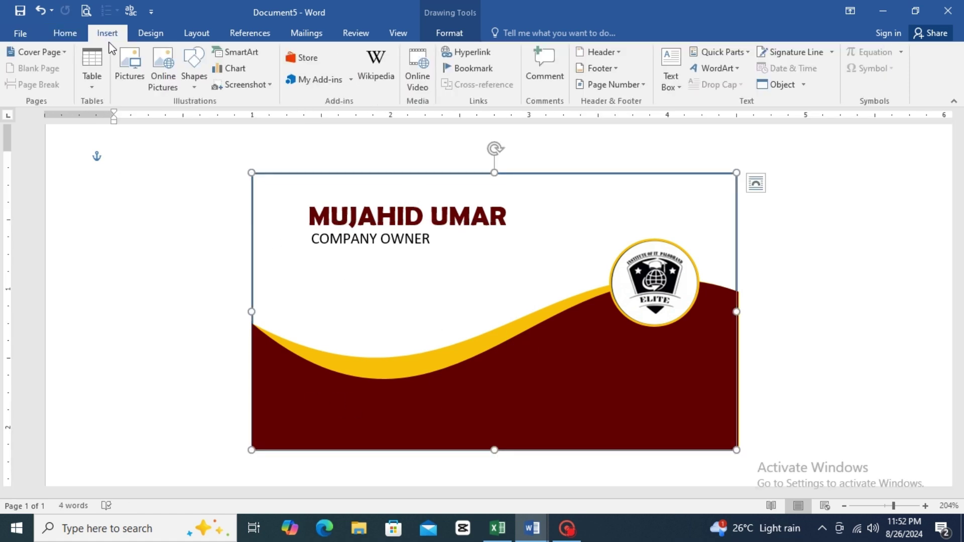
click(194, 71)
click(258, 119)
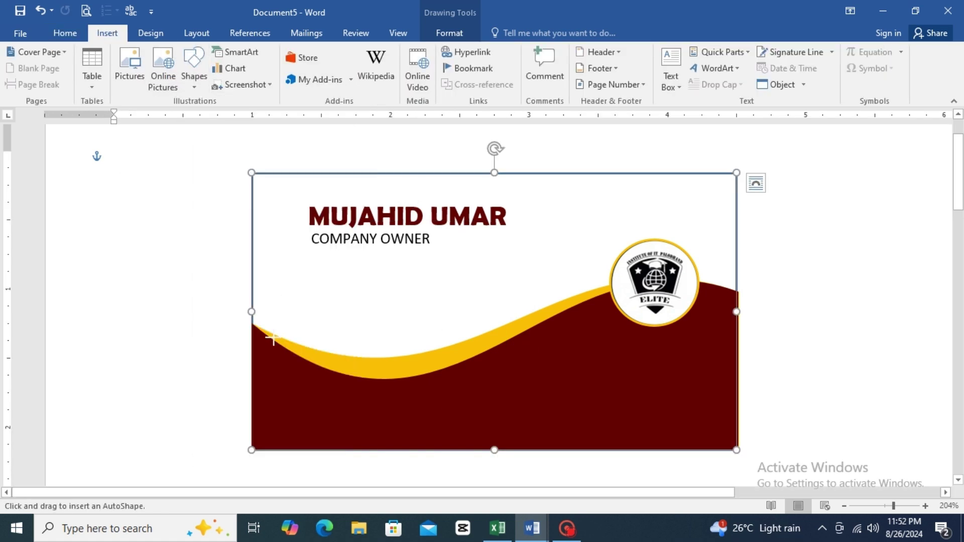
drag(299, 416, 309, 420)
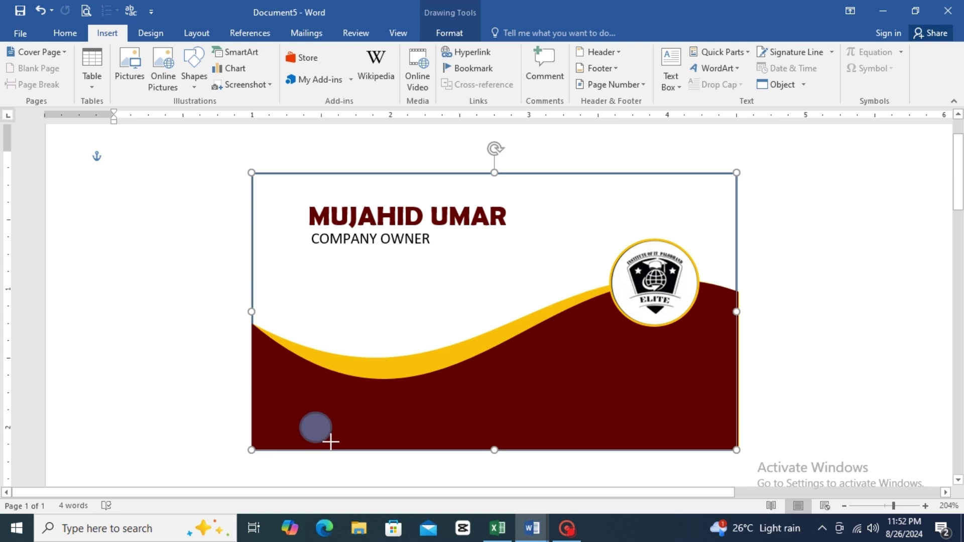
drag(316, 427, 297, 423)
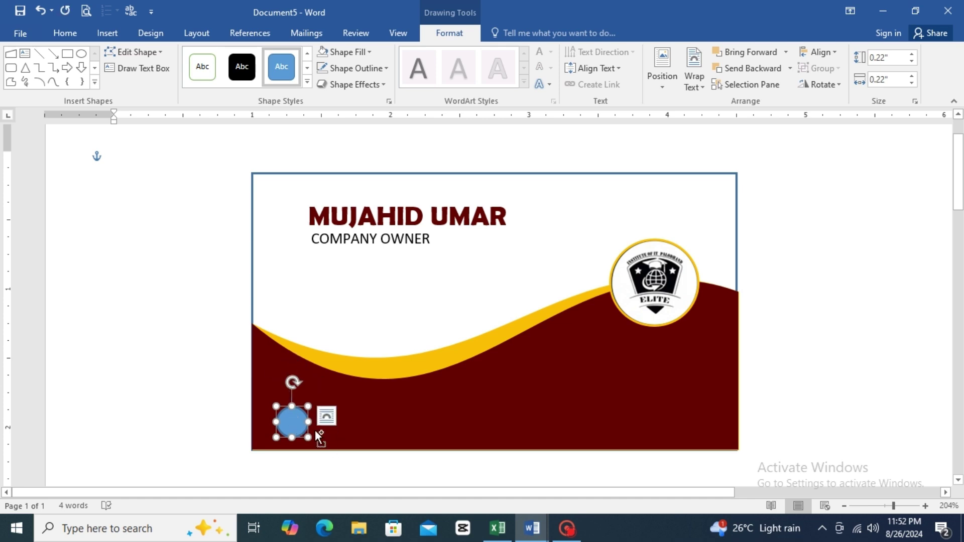
Step: Copy the circle twice to the right and space the three circles evenly
drag(293, 424, 478, 423)
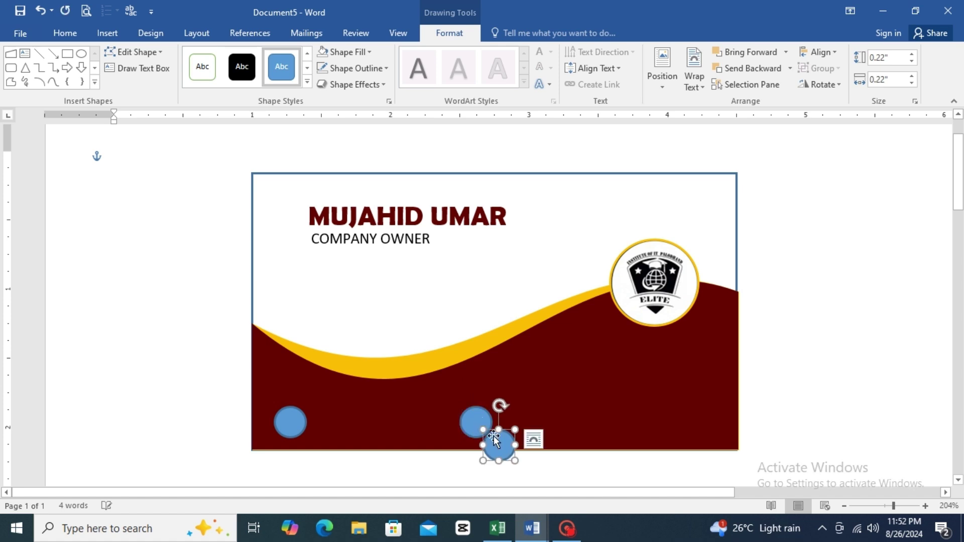
ctrl+drag(481, 426, 627, 418)
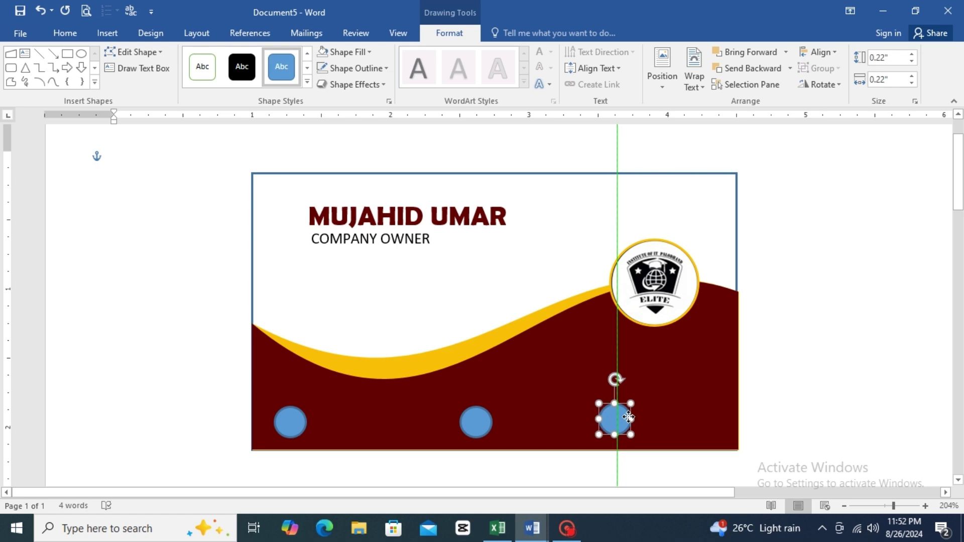
mouse_move(475, 422)
mouse_down()
mouse_move(428, 421)
mouse_move(453, 421)
mouse_up()
click(616, 419)
Step: Fill the left circle with the mobile phone icon picture
click(290, 421)
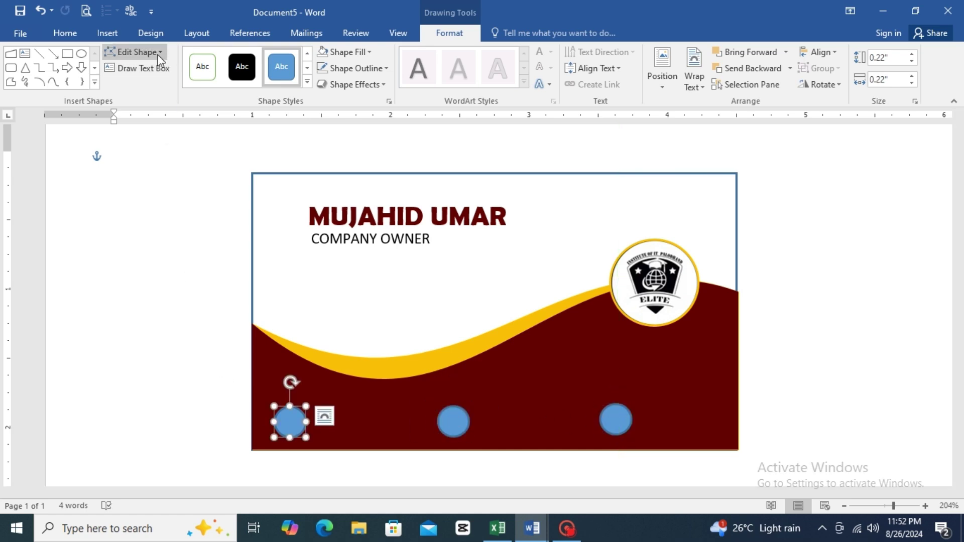
click(347, 52)
click(338, 239)
click(330, 130)
click(350, 310)
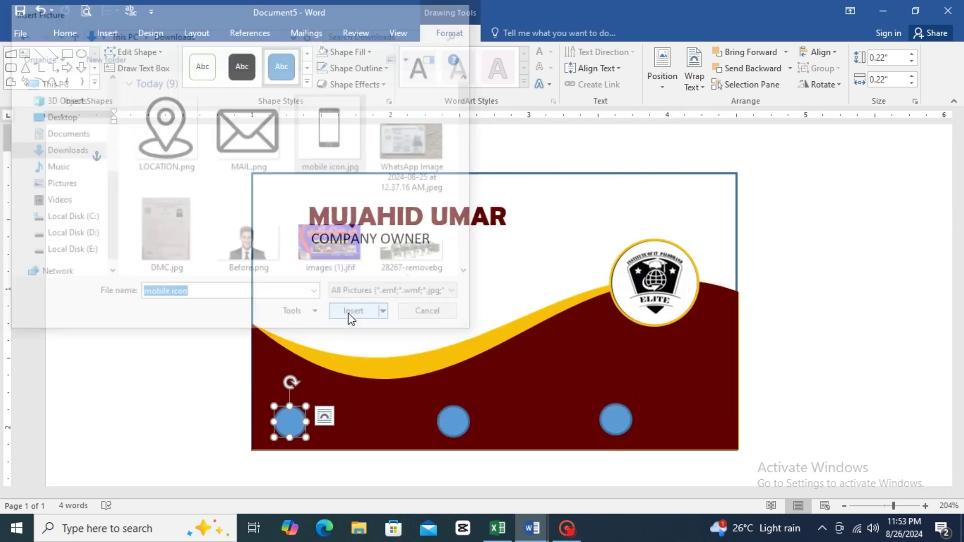
Step: Fill the middle circle with the MAIL.png envelope picture
click(453, 422)
click(348, 52)
click(338, 239)
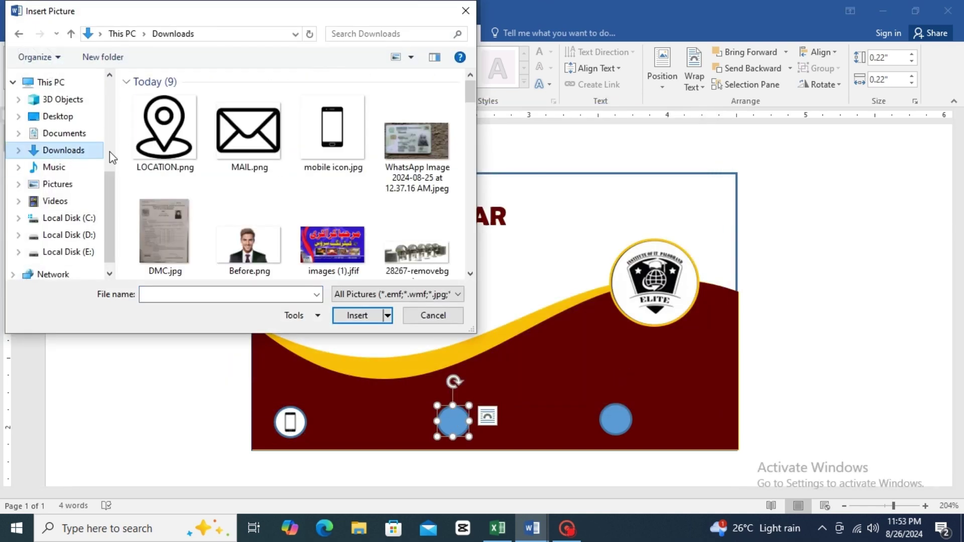
click(248, 130)
click(357, 315)
Step: Fill the right circle with the LOCATION.png pin picture
click(615, 419)
click(347, 51)
click(338, 239)
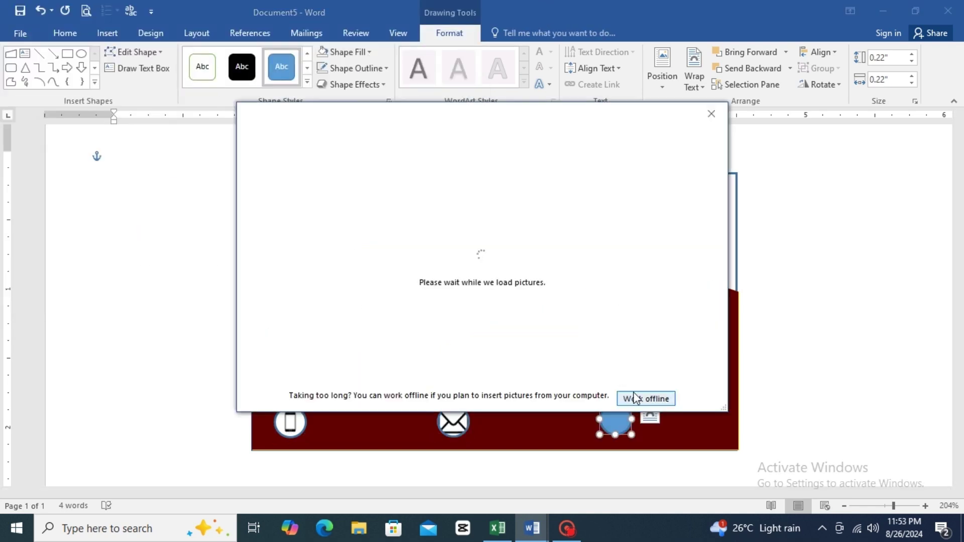
click(635, 398)
click(162, 121)
click(355, 316)
Step: Give the mail and phone circles a ¾ pt outline
click(351, 68)
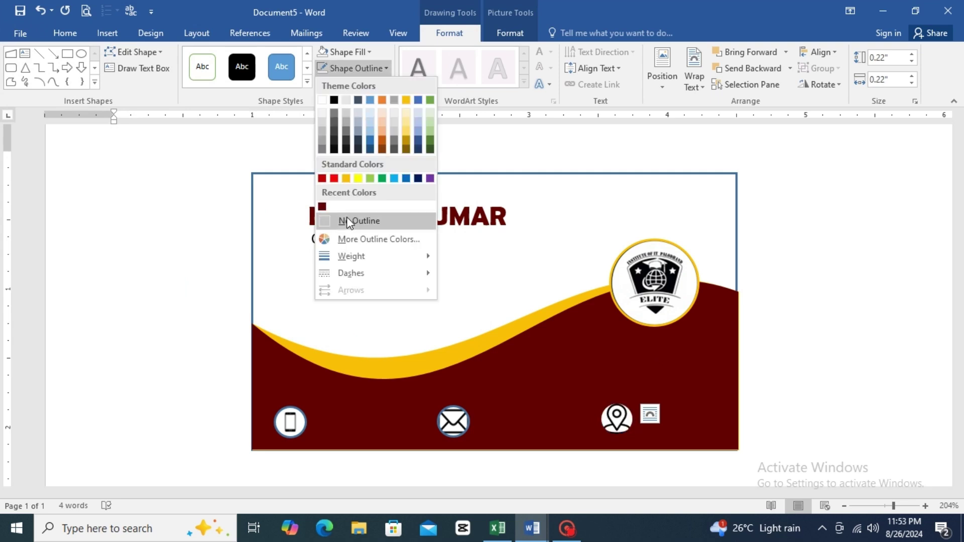
click(453, 422)
click(358, 68)
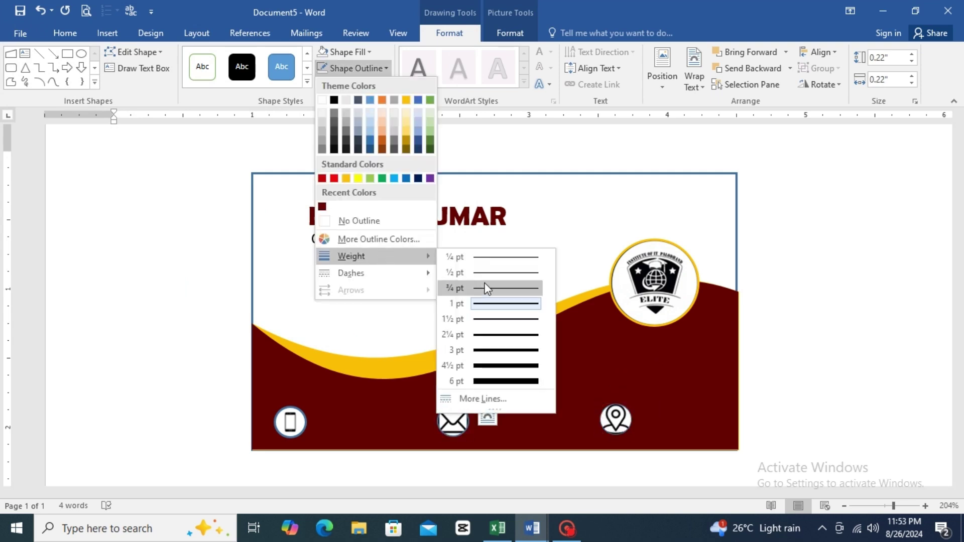
click(484, 287)
click(290, 422)
click(351, 68)
click(484, 288)
click(707, 409)
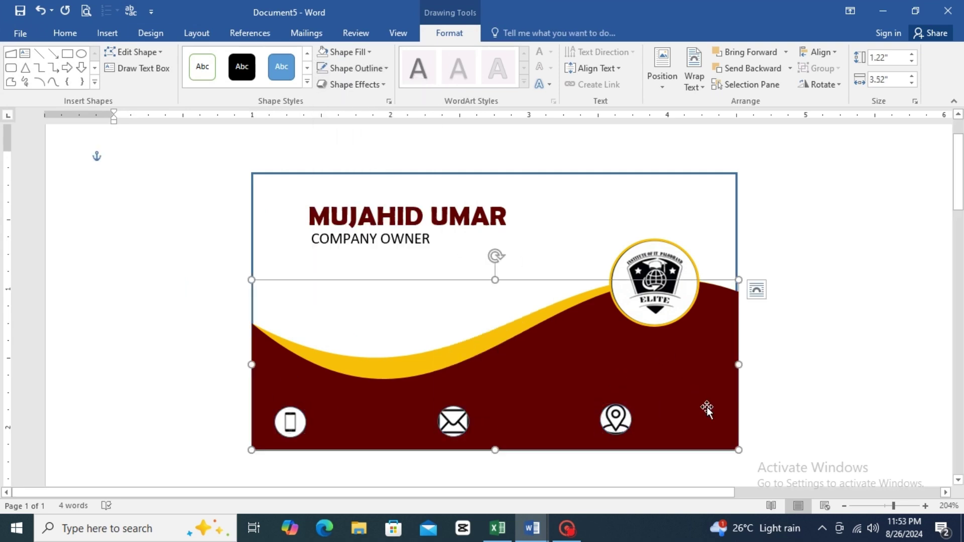
click(368, 243)
Step: Add two white, smaller phone number lines beside the phone icon
drag(368, 243, 400, 428)
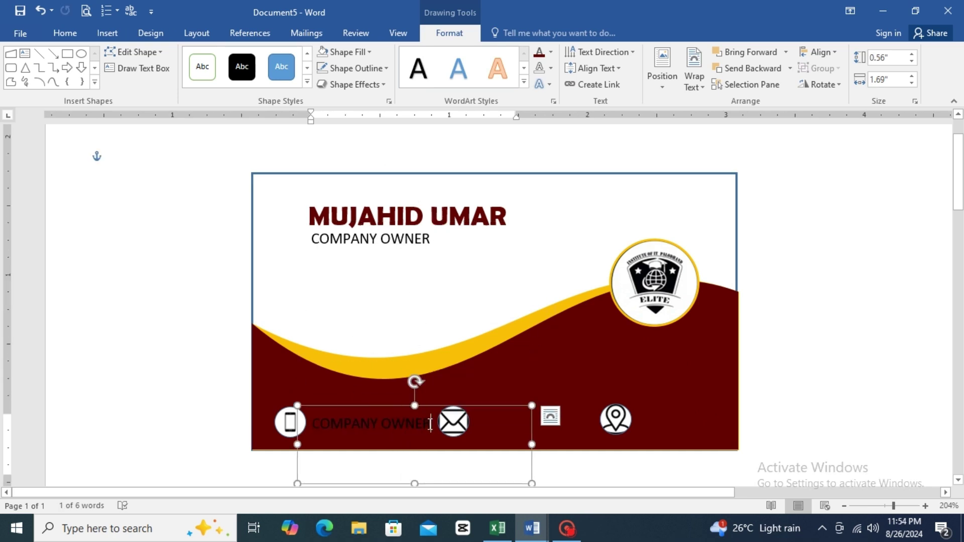
triple_click(430, 425)
key(ctrl+a)
click(551, 52)
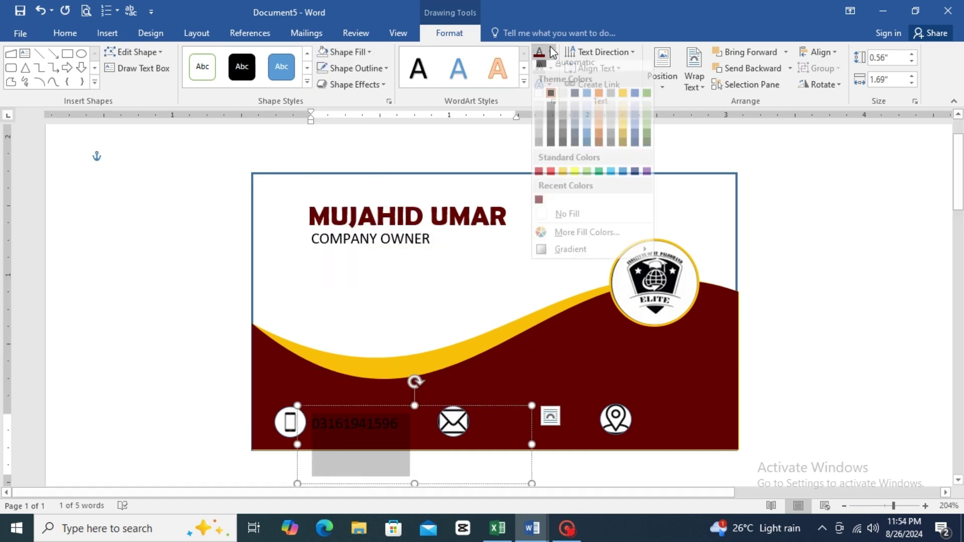
click(540, 70)
click(65, 33)
click(234, 57)
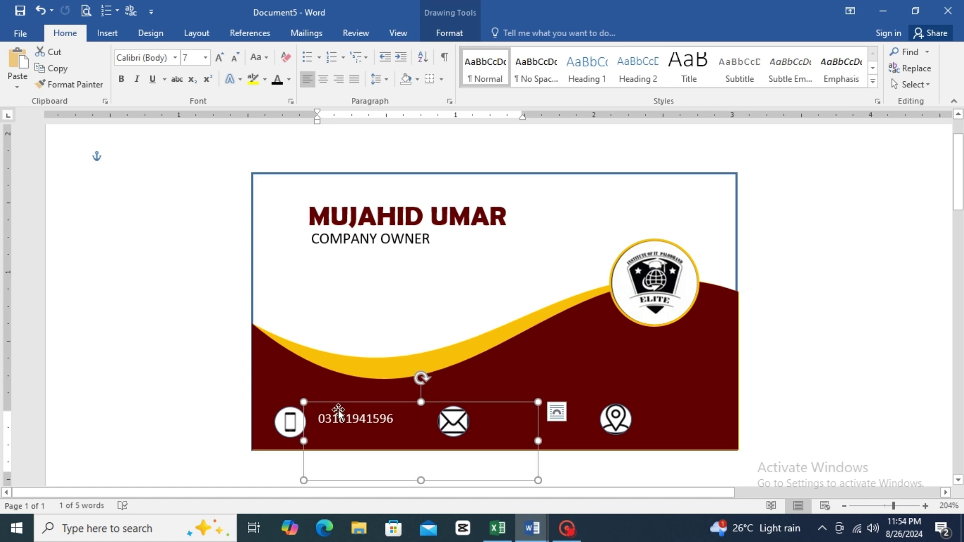
mouse_move(329, 409)
mouse_down()
mouse_move(336, 419)
mouse_move(528, 413)
mouse_up()
Step: Add two MAIL ID HERE lines beside the envelope icon
click(486, 419)
double_click(557, 432)
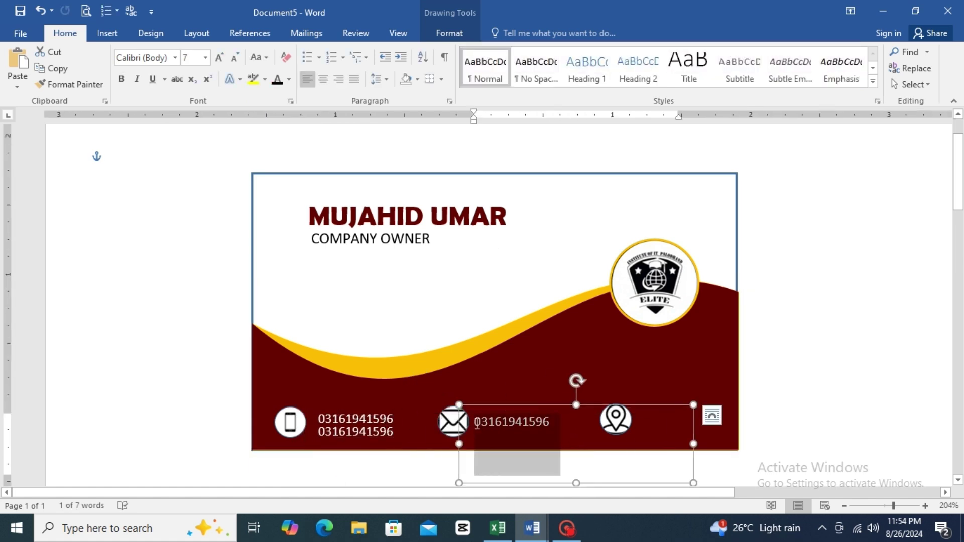
text(MAIL ID HERE)
click(500, 411)
drag(500, 411, 505, 420)
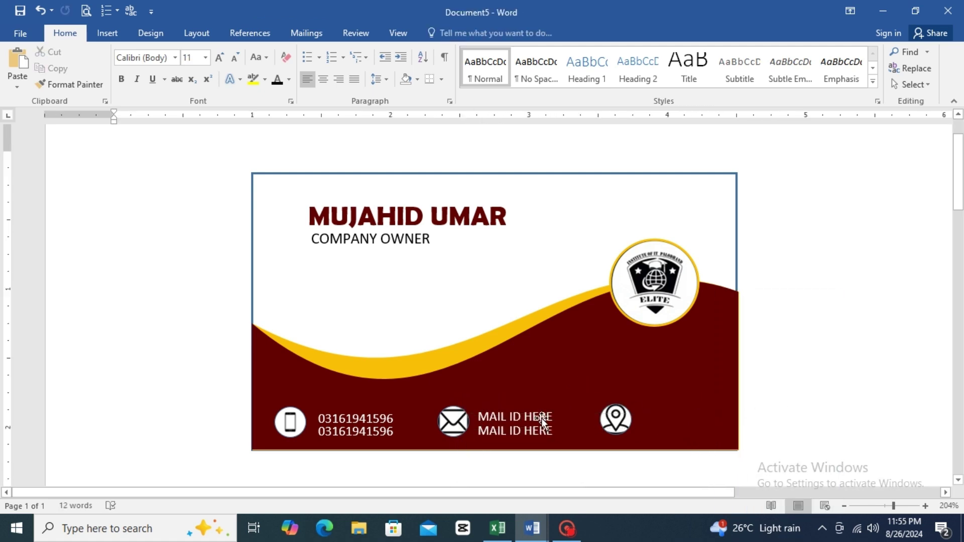
Step: Add STREET ADDRESS and a smaller CITY address line beside the location pin
click(517, 416)
mouse_move(523, 432)
mouse_down()
mouse_move(701, 414)
mouse_move(647, 417)
mouse_up()
text(STREET ADDRESS CITY ADDRESS HER)
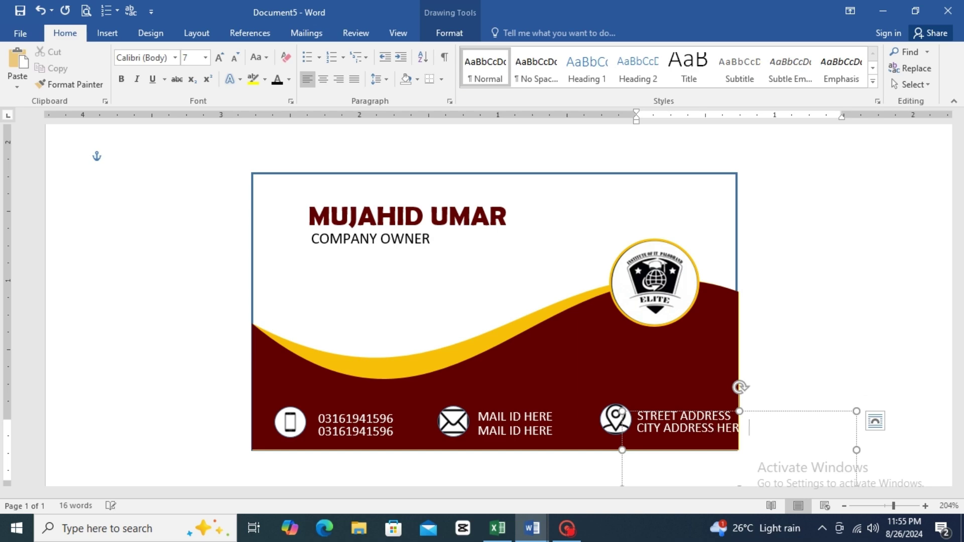
drag(749, 428, 650, 433)
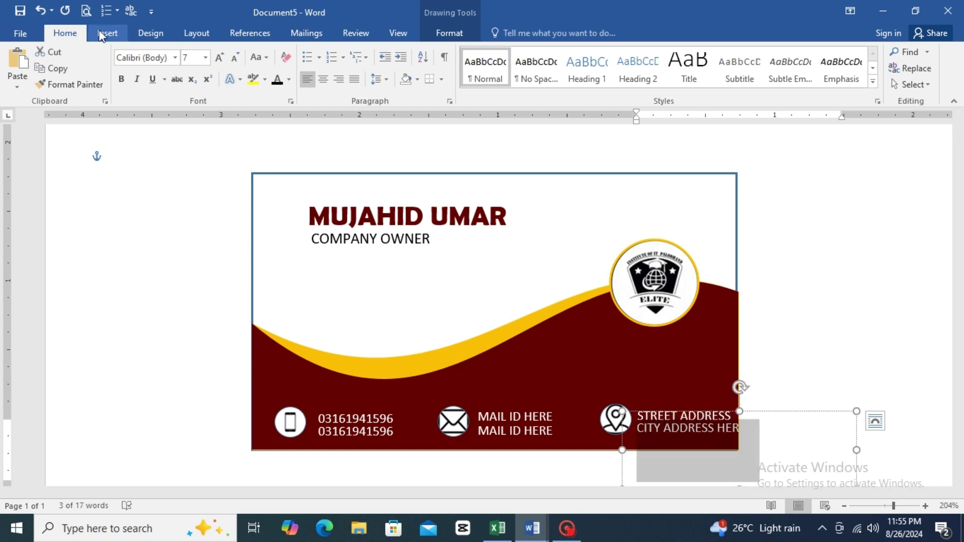
click(235, 58)
click(803, 327)
Step: Change the second MAIL ID HERE line to lowercase
click(890, 508)
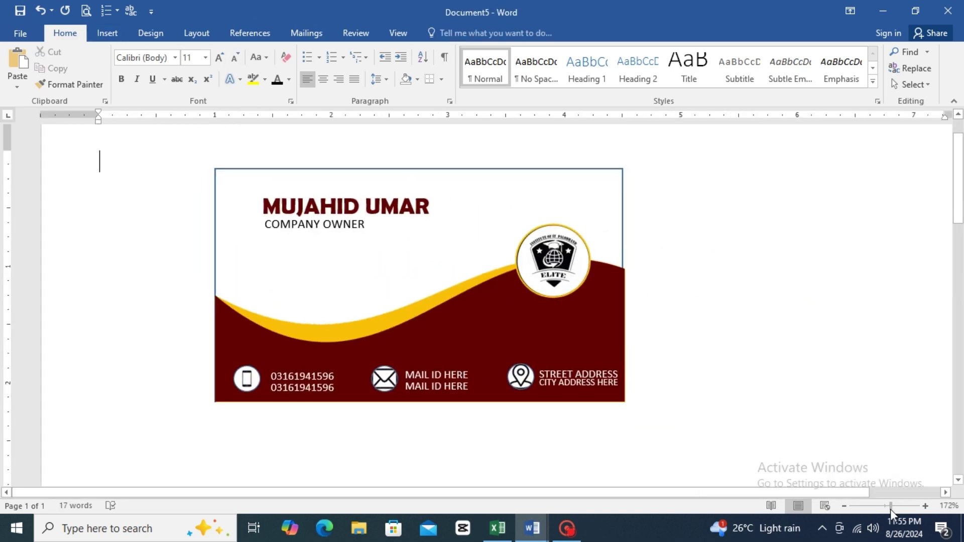
click(484, 386)
click(267, 57)
click(286, 143)
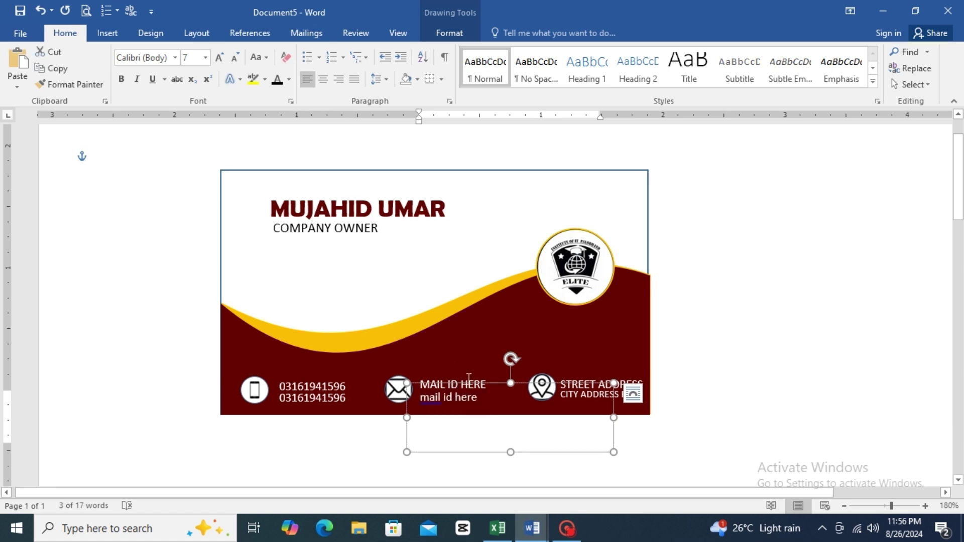
click(475, 383)
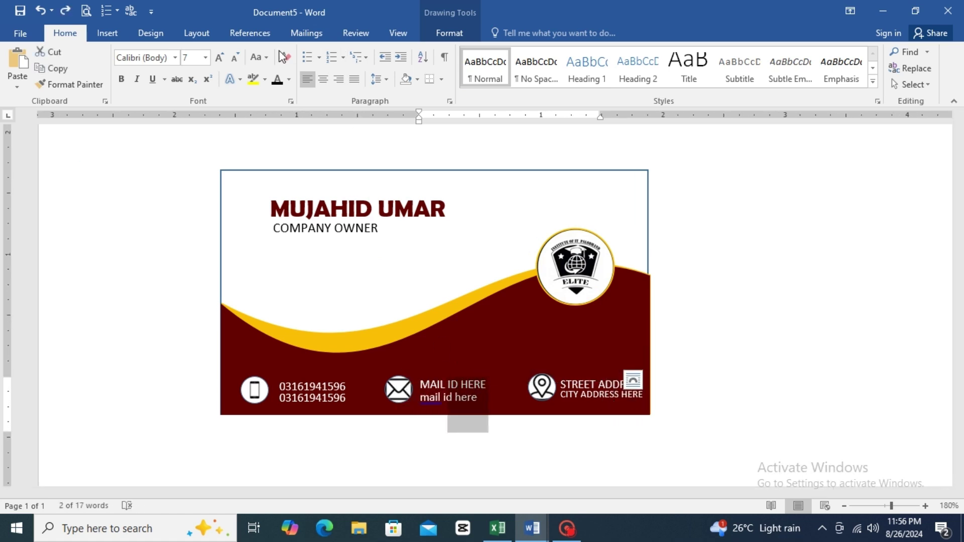